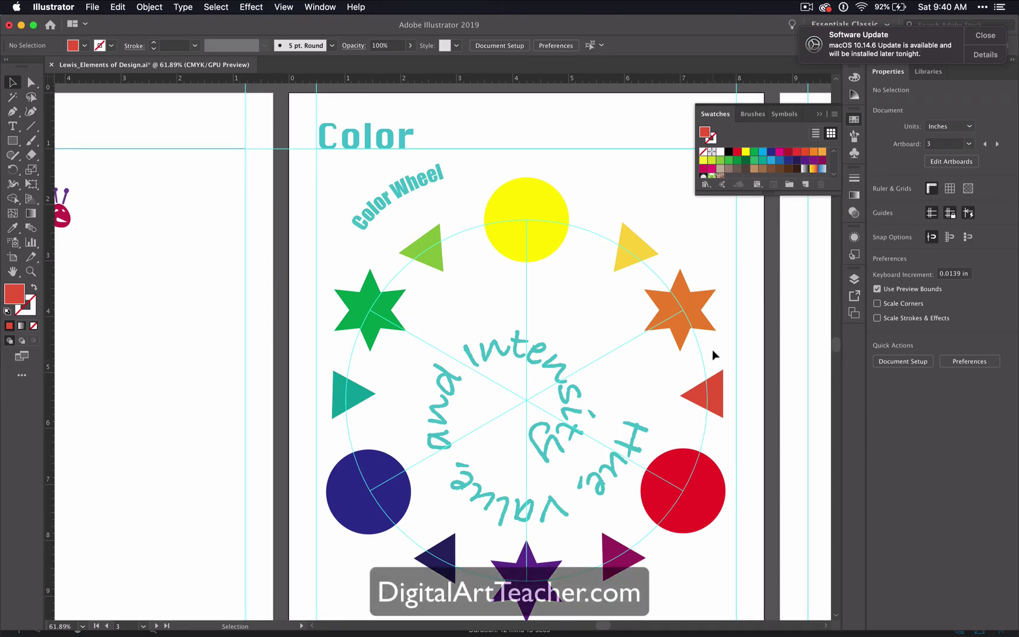
Give the red-orange triangle a solid stroke in its own fill colour and open that stroke colour for editing.
{"action": "left_click", "coordinate": [716, 387]}
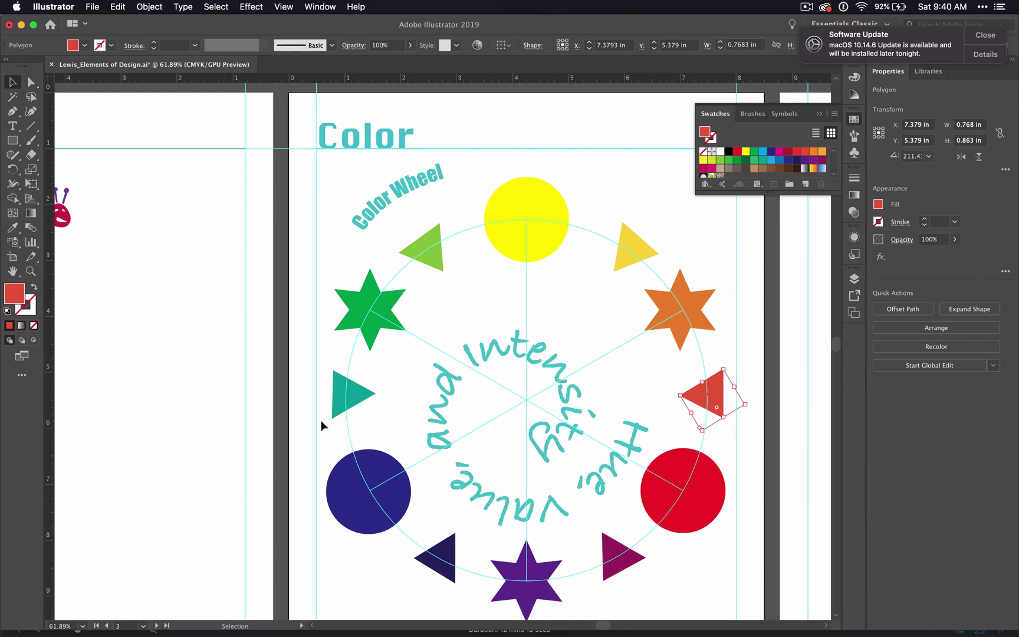
{"action": "left_click", "coordinate": [13, 294]}
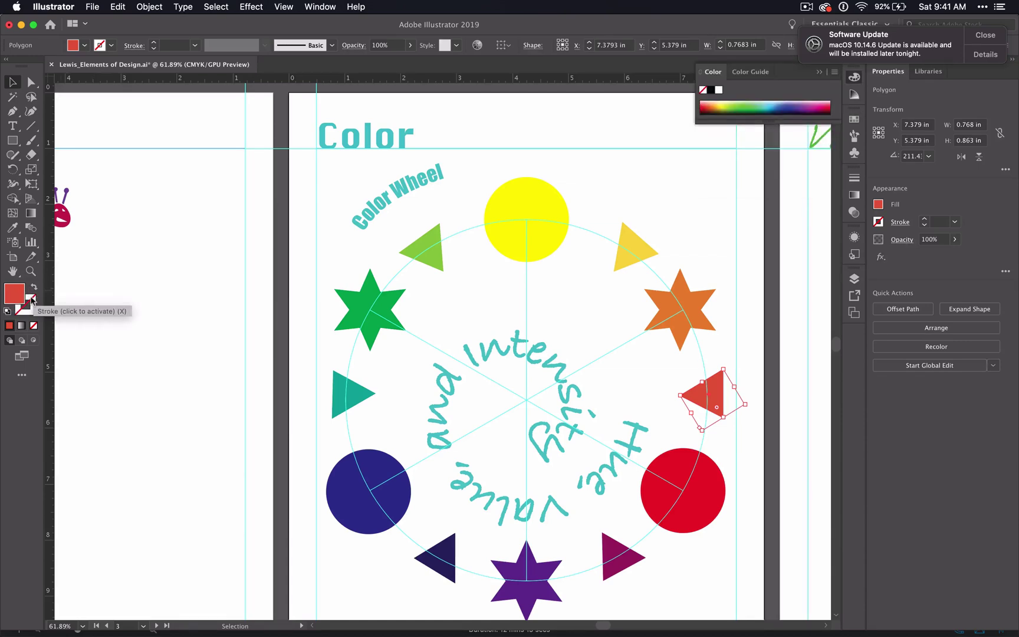
{"action": "left_click", "coordinate": [32, 301]}
{"action": "left_click", "coordinate": [9, 326]}
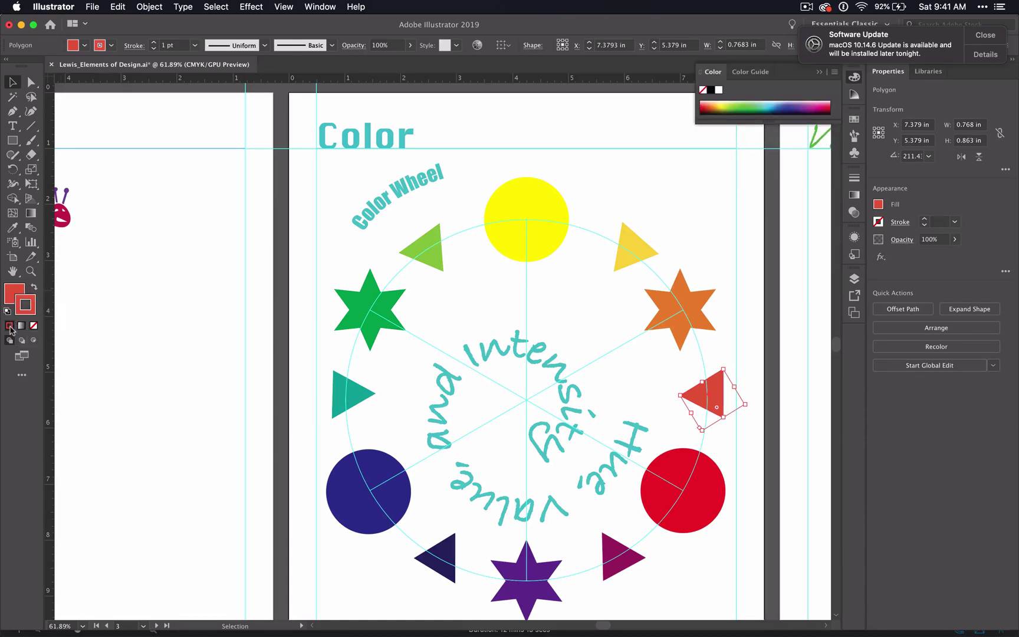
{"action": "left_click", "coordinate": [10, 295]}
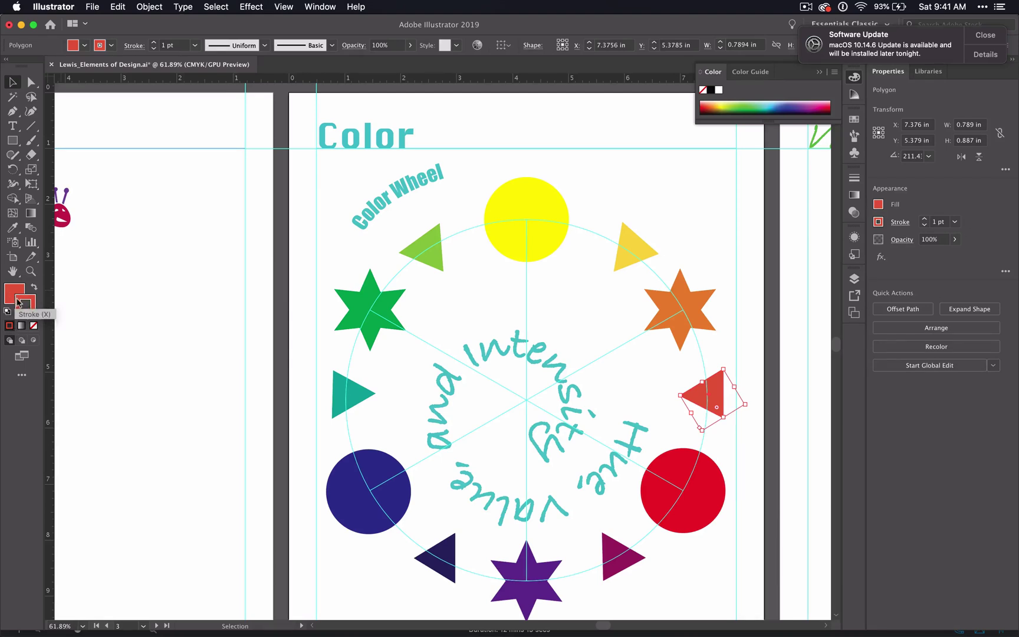
{"action": "double_click", "coordinate": [18, 303]}
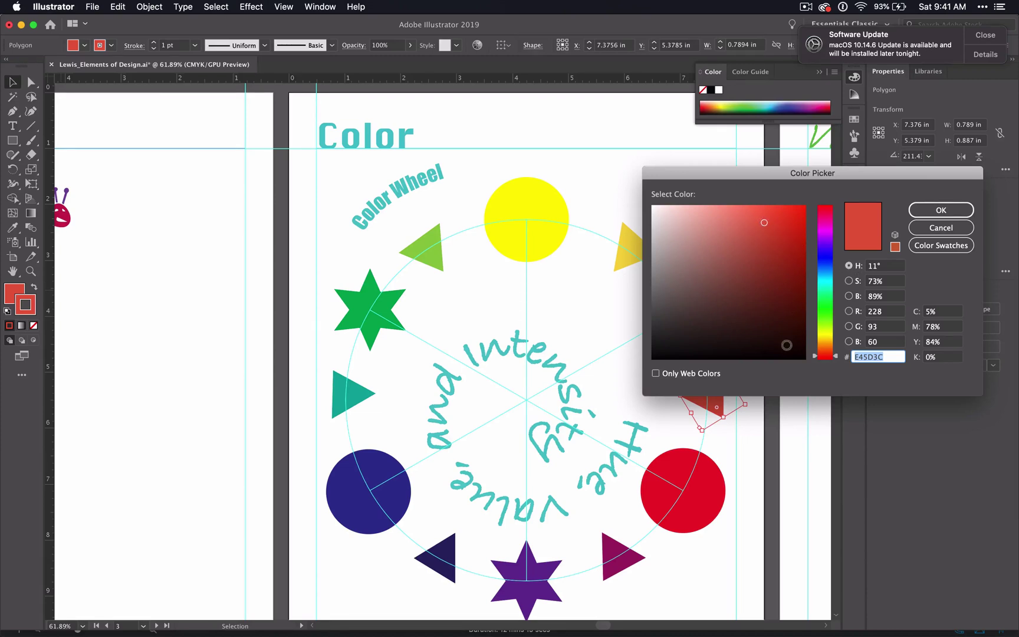
Try a pure red stroke colour at hue 0° with saturation and brightness raised to 100%.
{"action": "left_click_drag", "start_coordinate": [799, 208], "coordinate": [763, 224]}
{"action": "left_click", "coordinate": [805, 206]}
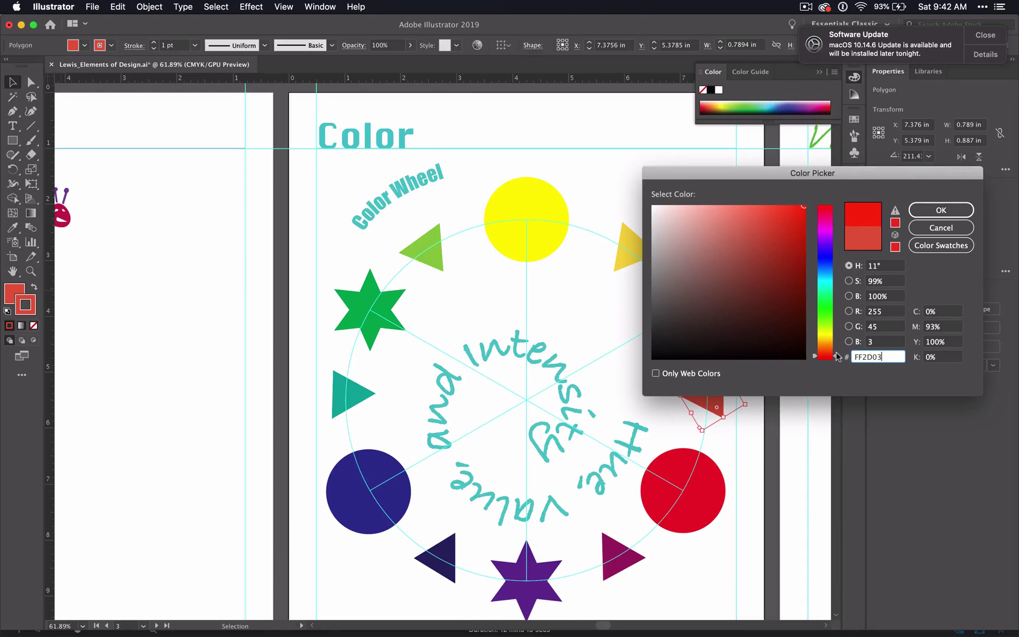
{"action": "mouse_move", "coordinate": [838, 357]}
{"action": "left_mouse_down"}
{"action": "mouse_move", "coordinate": [848, 268]}
{"action": "mouse_move", "coordinate": [838, 267]}
{"action": "mouse_move", "coordinate": [840, 195]}
{"action": "mouse_move", "coordinate": [841, 363]}
{"action": "left_mouse_up"}
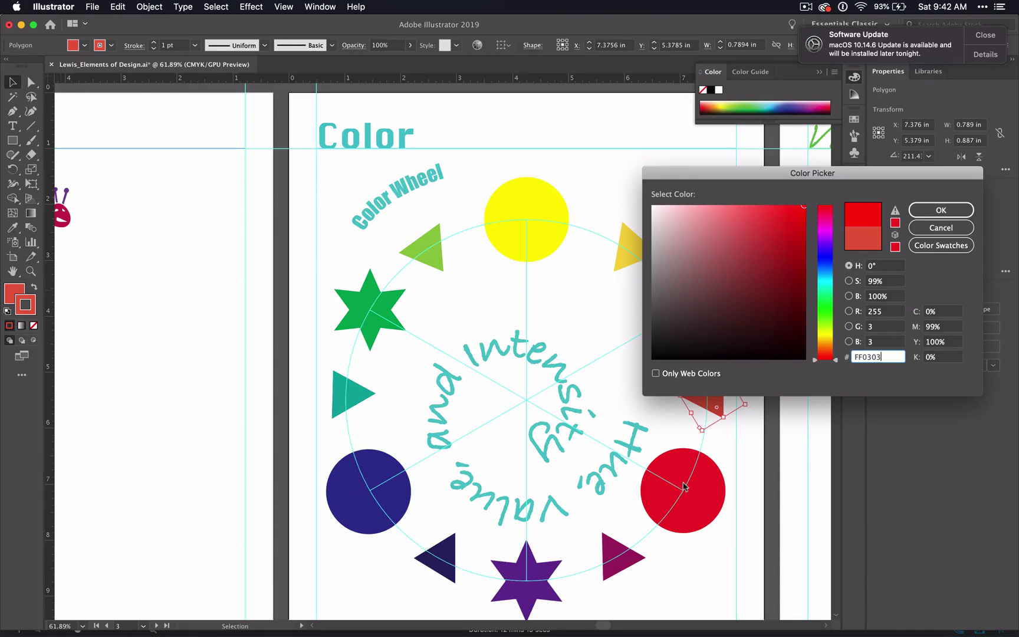
{"action": "left_click", "coordinate": [849, 281]}
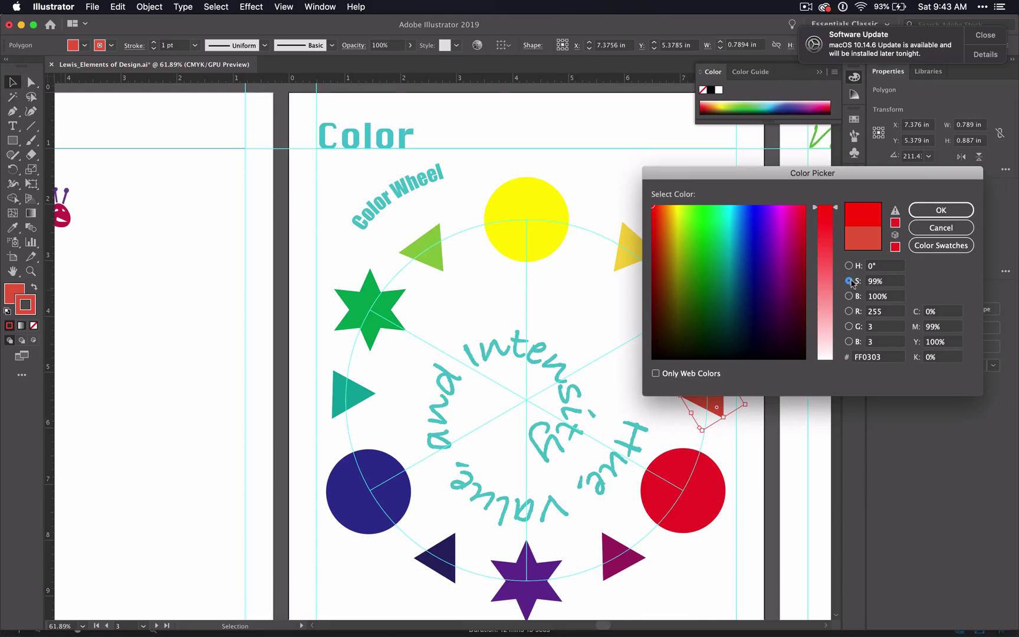
{"action": "mouse_move", "coordinate": [838, 211]}
{"action": "left_mouse_down"}
{"action": "mouse_move", "coordinate": [830, 340]}
{"action": "mouse_move", "coordinate": [837, 198]}
{"action": "left_mouse_up"}
{"action": "left_click", "coordinate": [849, 265]}
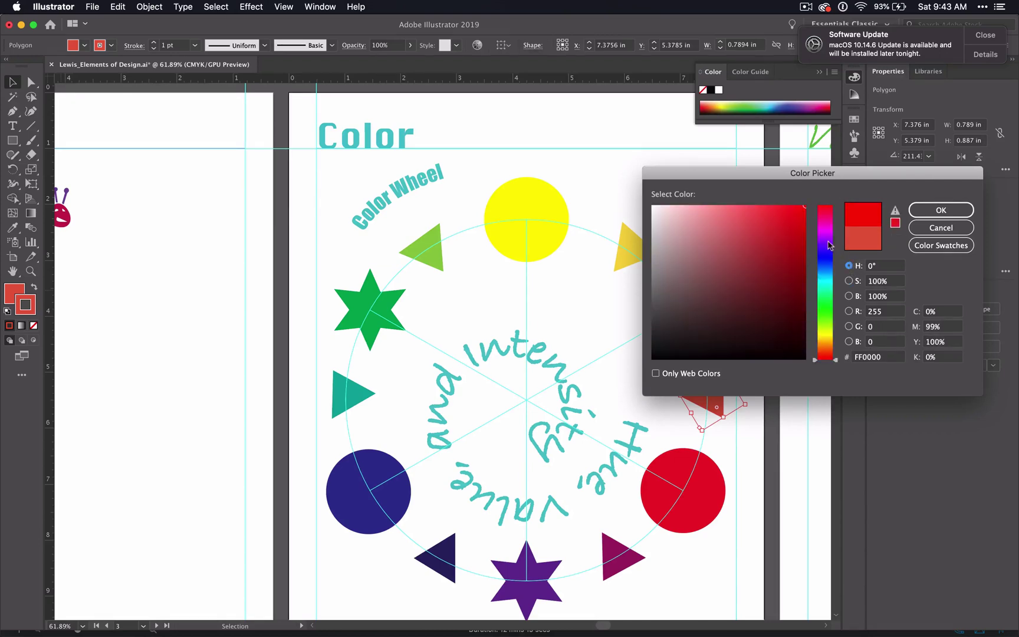
Try reducing the stroke colour's saturation to 82% and brightness to 2%, and restore the original red-orange.
{"action": "mouse_move", "coordinate": [800, 211]}
{"action": "left_mouse_down"}
{"action": "mouse_move", "coordinate": [653, 210]}
{"action": "mouse_move", "coordinate": [779, 218]}
{"action": "left_mouse_up"}
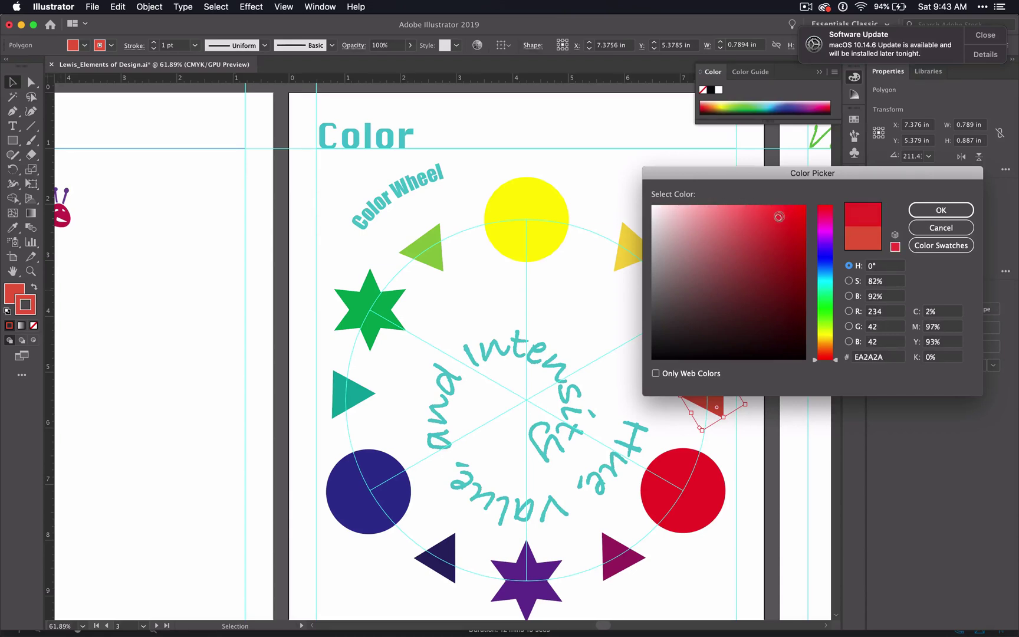
{"action": "left_click", "coordinate": [849, 297]}
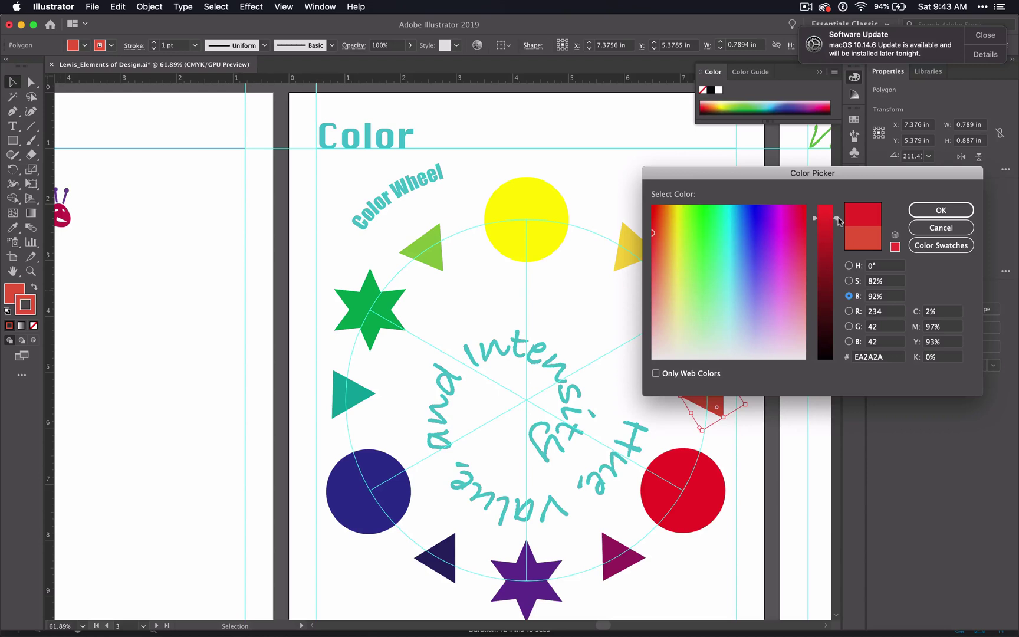
{"action": "left_click_drag", "start_coordinate": [838, 221], "coordinate": [843, 355]}
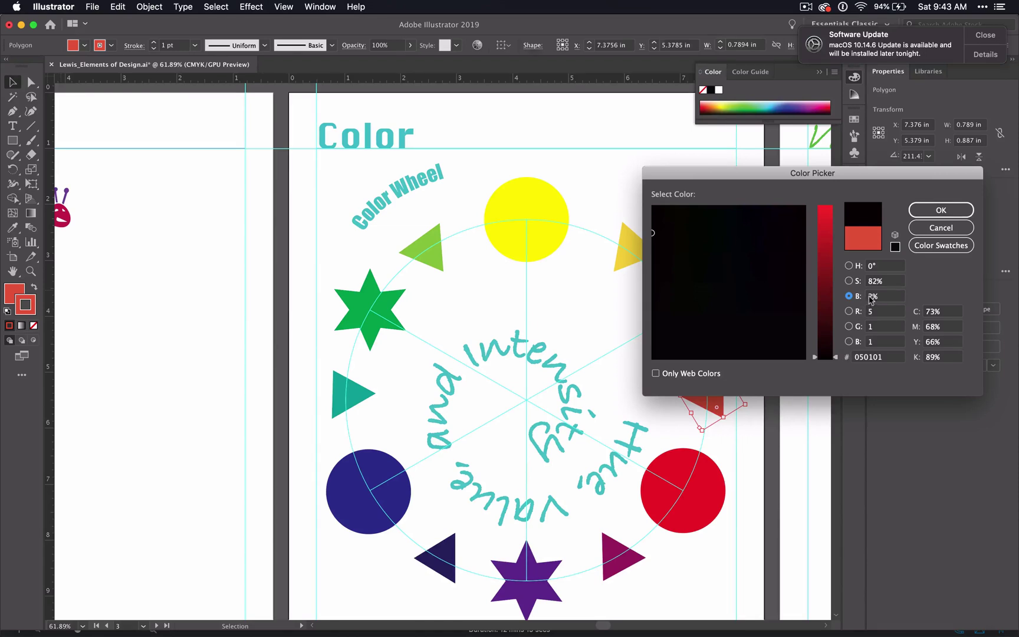
{"action": "left_click", "coordinate": [849, 266]}
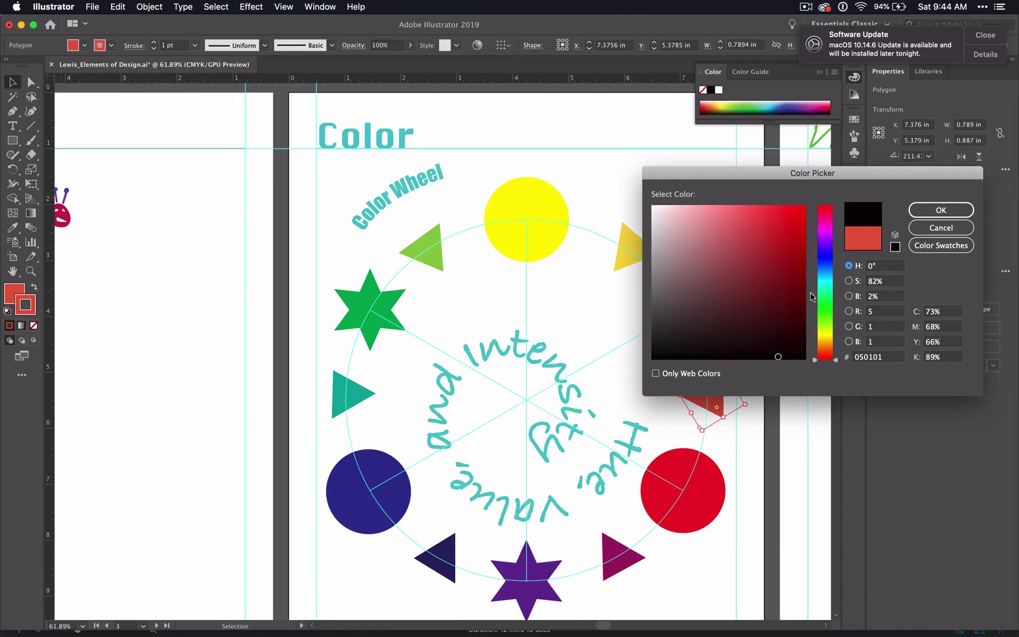
{"action": "left_click", "coordinate": [864, 243]}
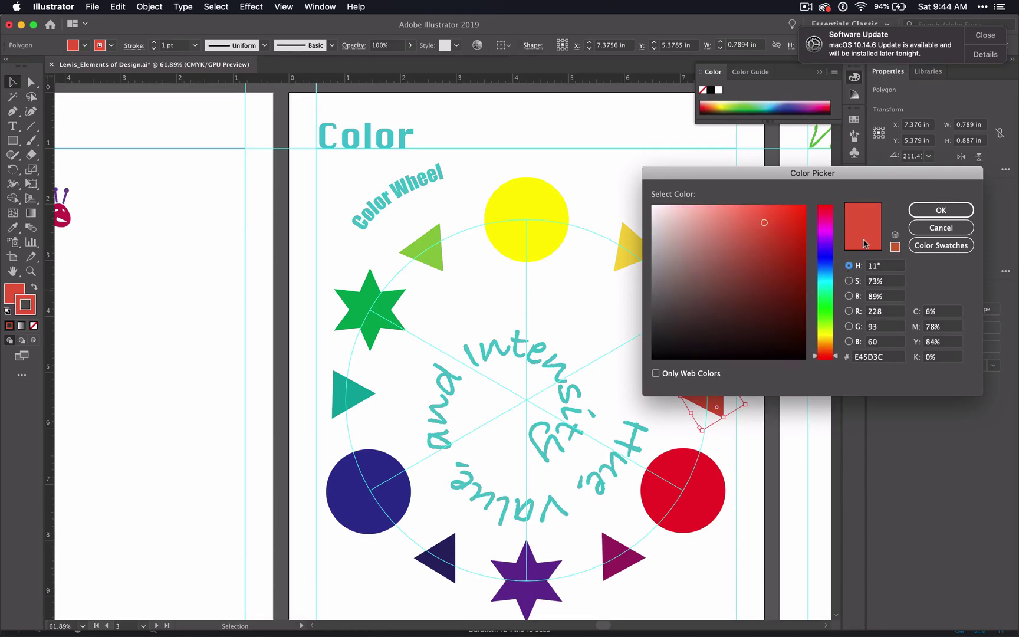
Try darker and duller shades of the red-orange stroke at hue 11°, down to black 000000.
{"action": "left_click", "coordinate": [764, 231]}
{"action": "left_click_drag", "start_coordinate": [764, 231], "coordinate": [763, 263]}
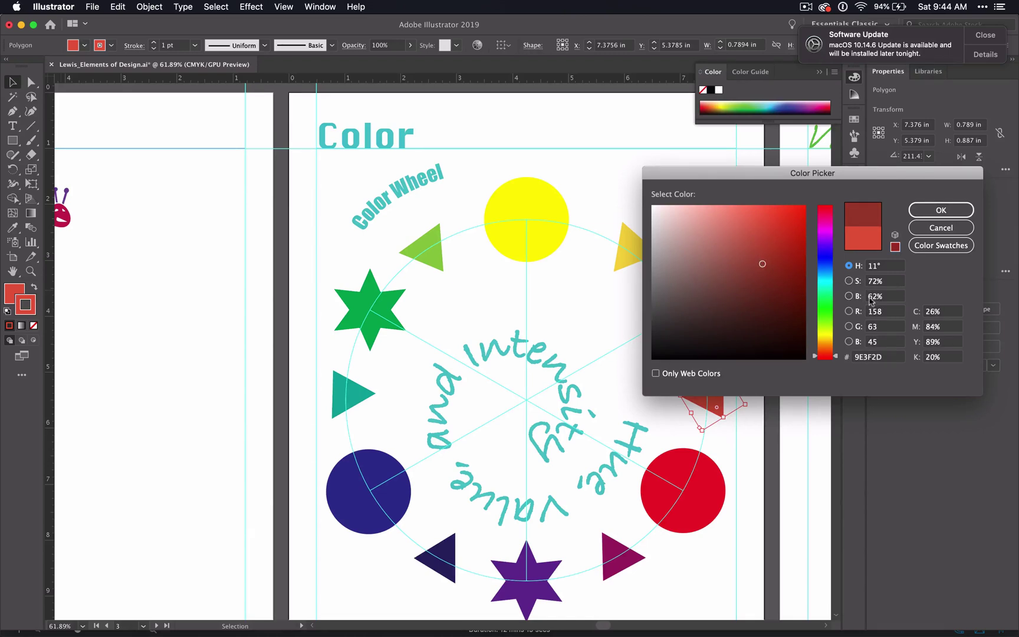
{"action": "left_click_drag", "start_coordinate": [762, 265], "coordinate": [760, 345]}
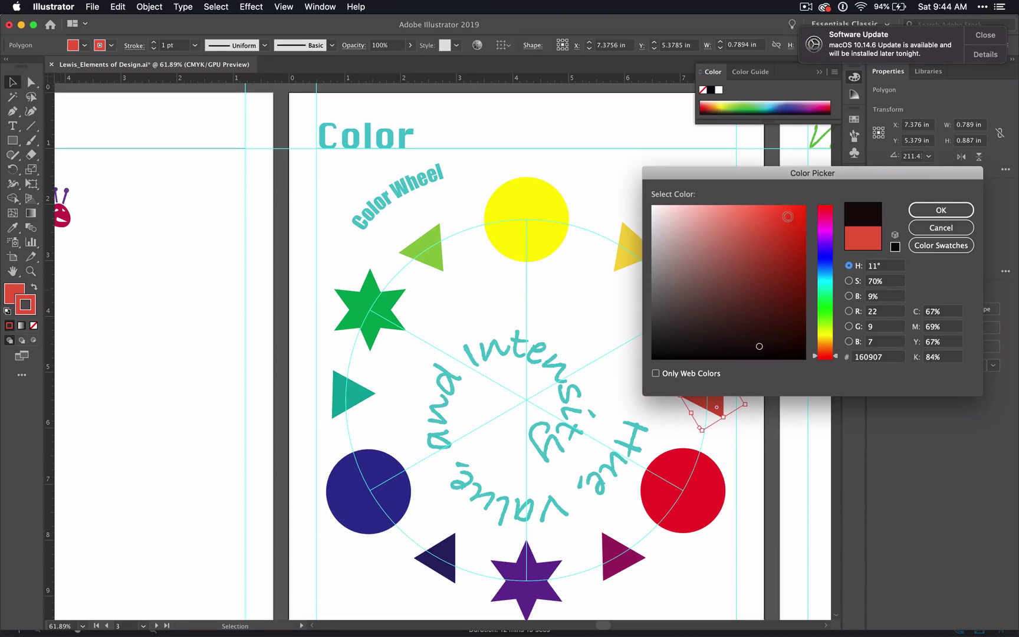
{"action": "left_click", "coordinate": [859, 245]}
{"action": "left_click_drag", "start_coordinate": [752, 239], "coordinate": [729, 262]}
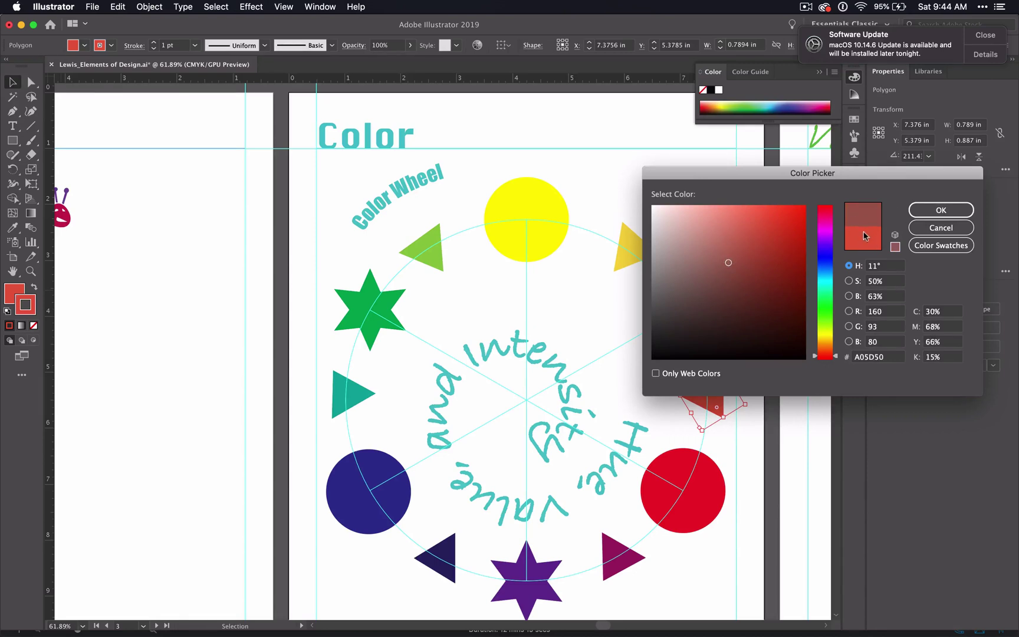
{"action": "left_click", "coordinate": [665, 347]}
{"action": "left_click_drag", "start_coordinate": [665, 346], "coordinate": [645, 367]}
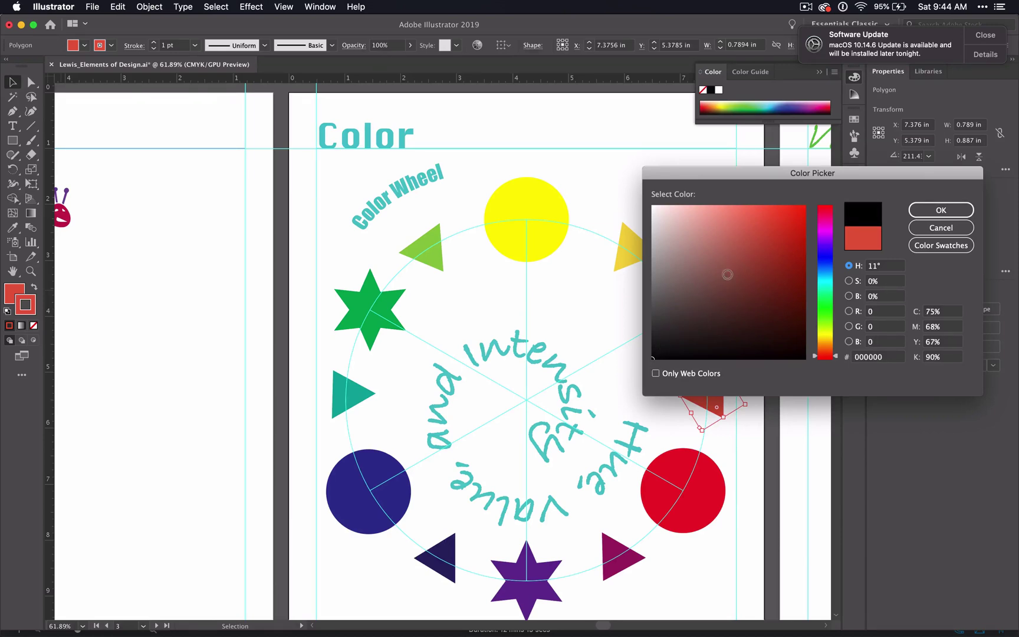
Set the red-orange triangle's stroke to the dull, darker shade 965A4E and deselect the shape.
{"action": "left_click", "coordinate": [725, 268]}
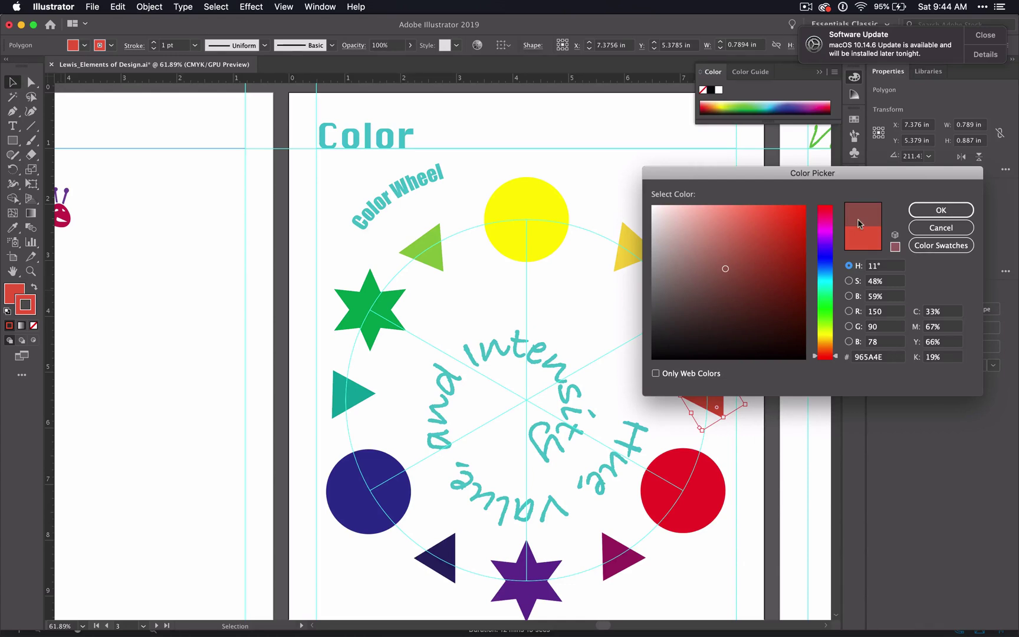
{"action": "left_click", "coordinate": [941, 210]}
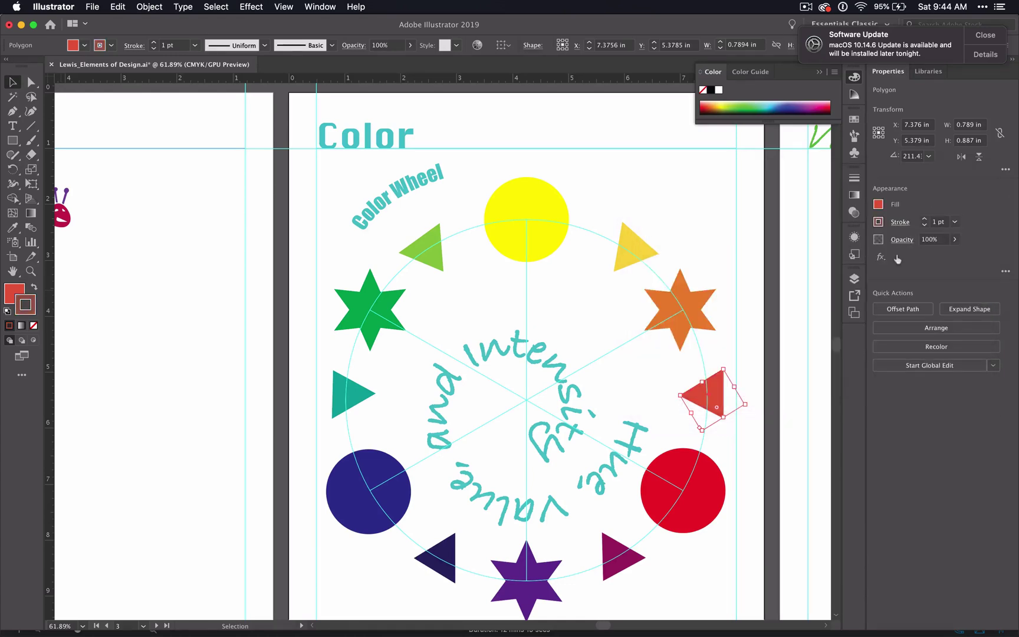
{"action": "left_click", "coordinate": [760, 365]}
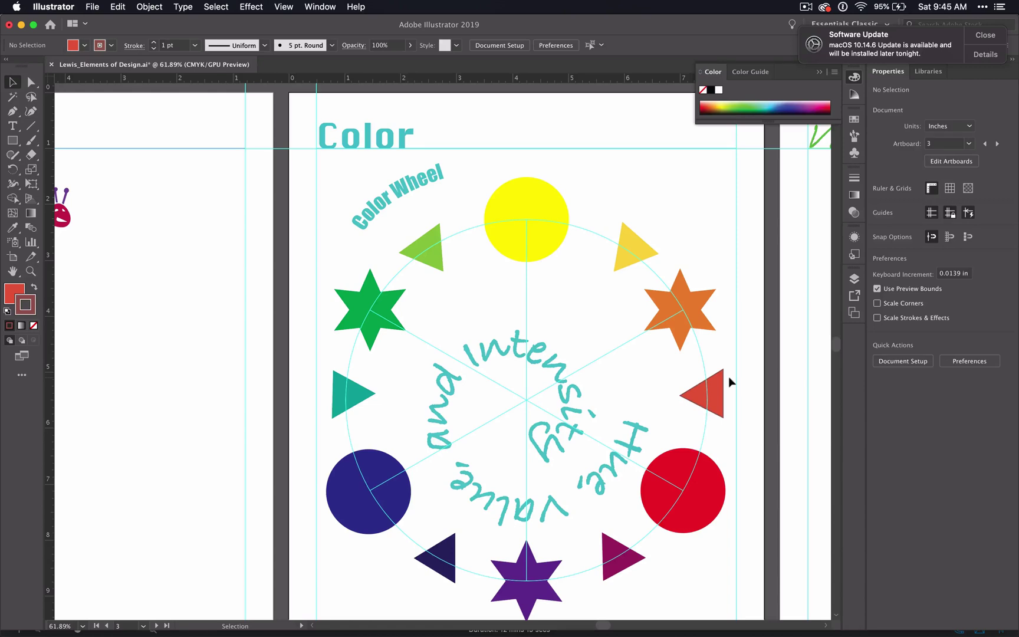
Set the red-orange triangle's stroke weight to 3 pt and deselect it.
{"action": "left_click", "coordinate": [717, 391]}
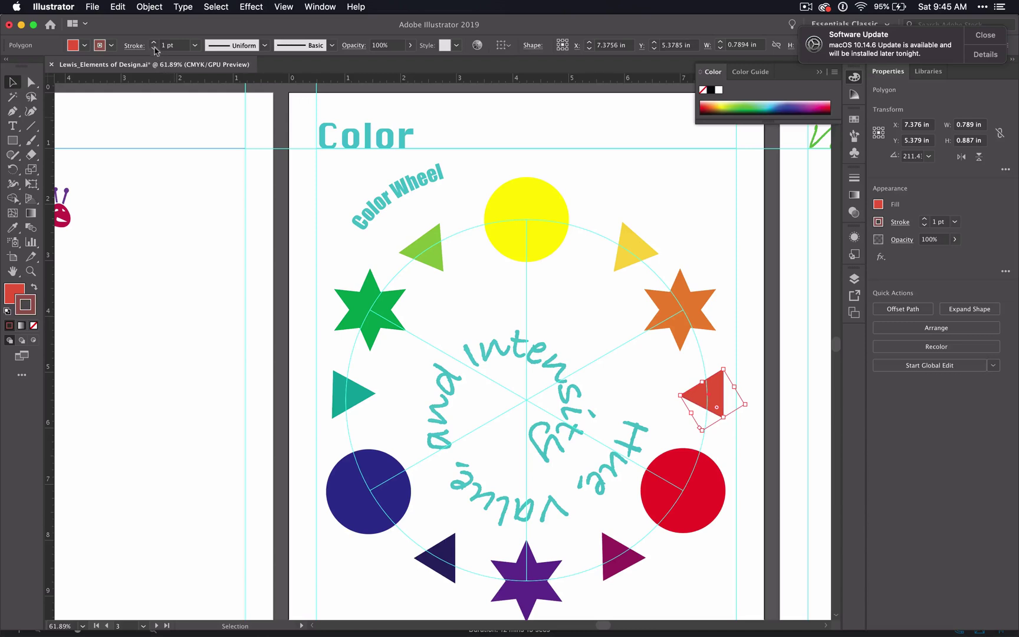
{"action": "left_click", "coordinate": [153, 42]}
{"action": "left_click", "coordinate": [153, 42]}
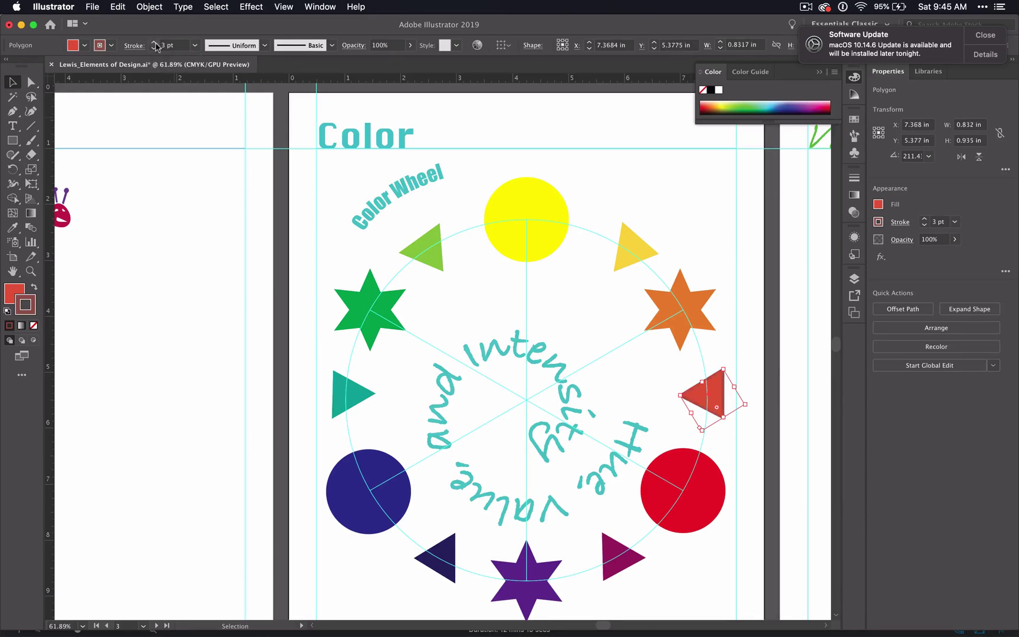
{"action": "left_click", "coordinate": [751, 352]}
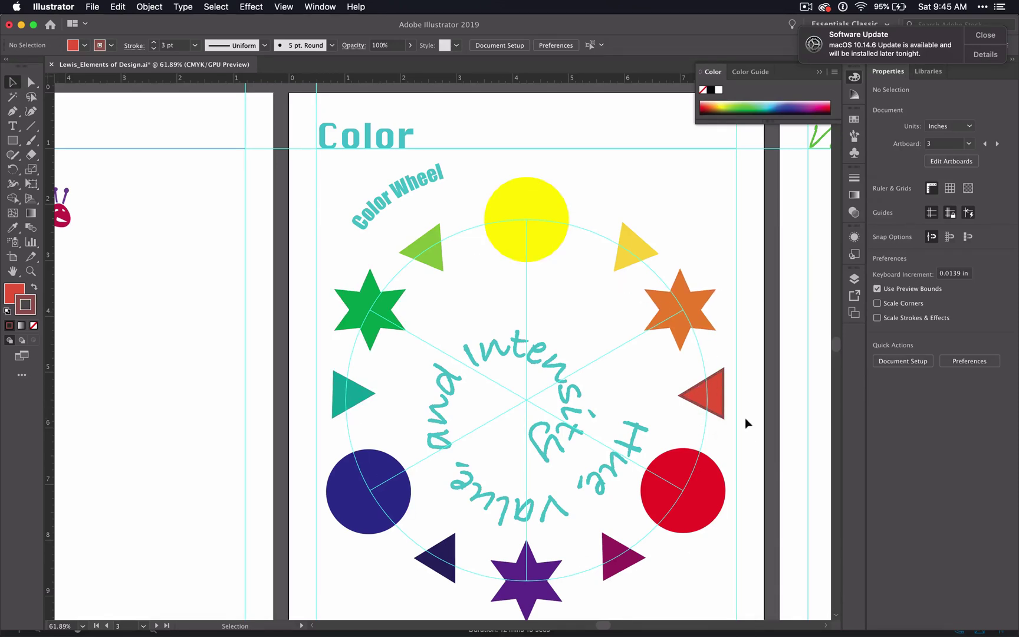
Give the orange star a solid stroke in the muted orange A0724B.
{"action": "left_click", "coordinate": [701, 316]}
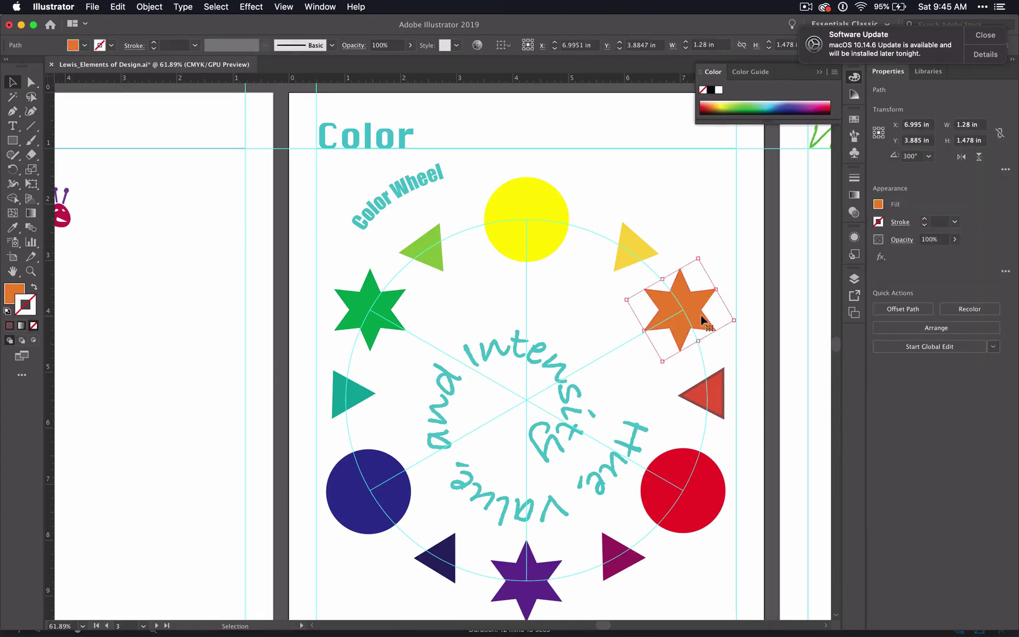
{"action": "left_click", "coordinate": [15, 292]}
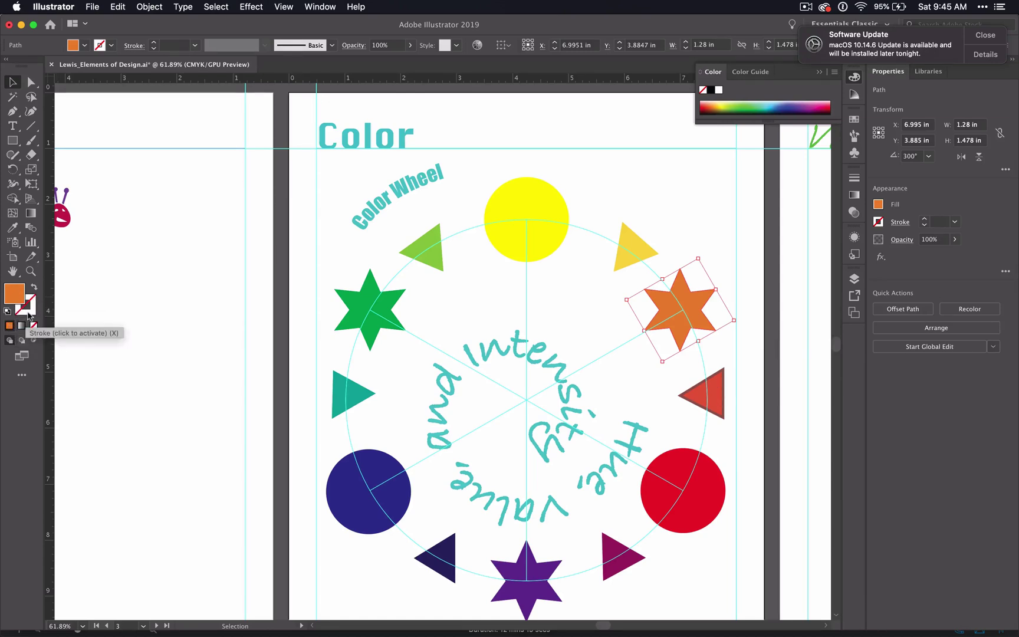
{"action": "left_click", "coordinate": [29, 315]}
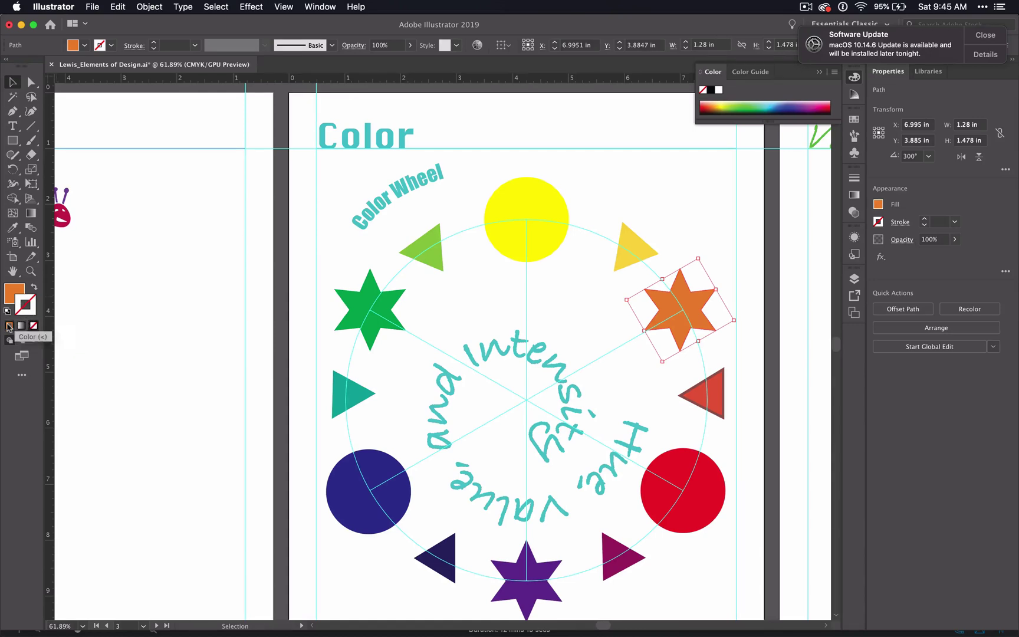
{"action": "left_click", "coordinate": [8, 328]}
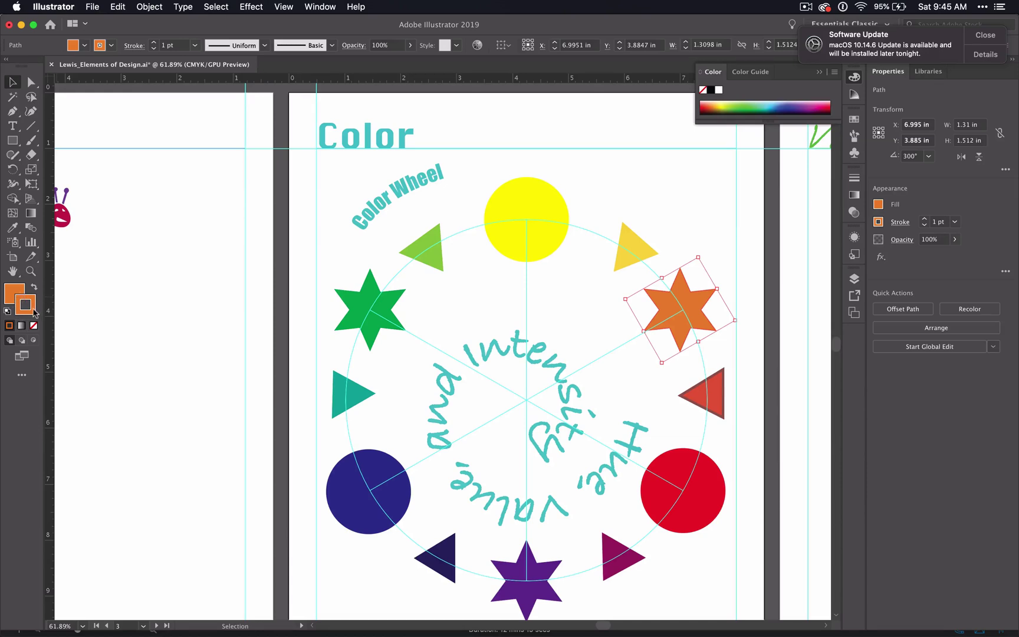
{"action": "double_click", "coordinate": [34, 311]}
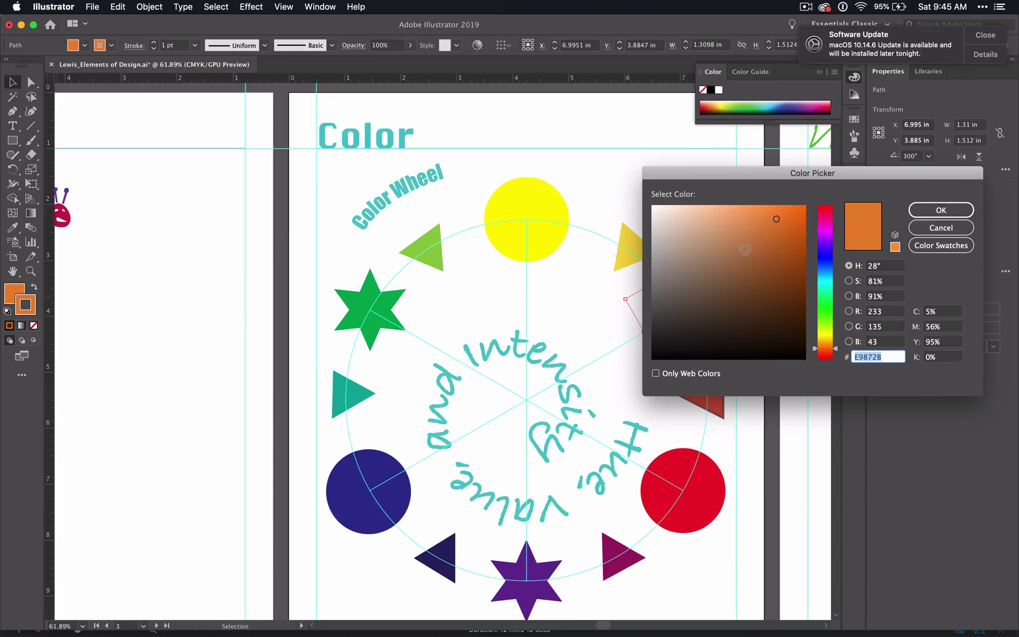
{"action": "left_click", "coordinate": [734, 261]}
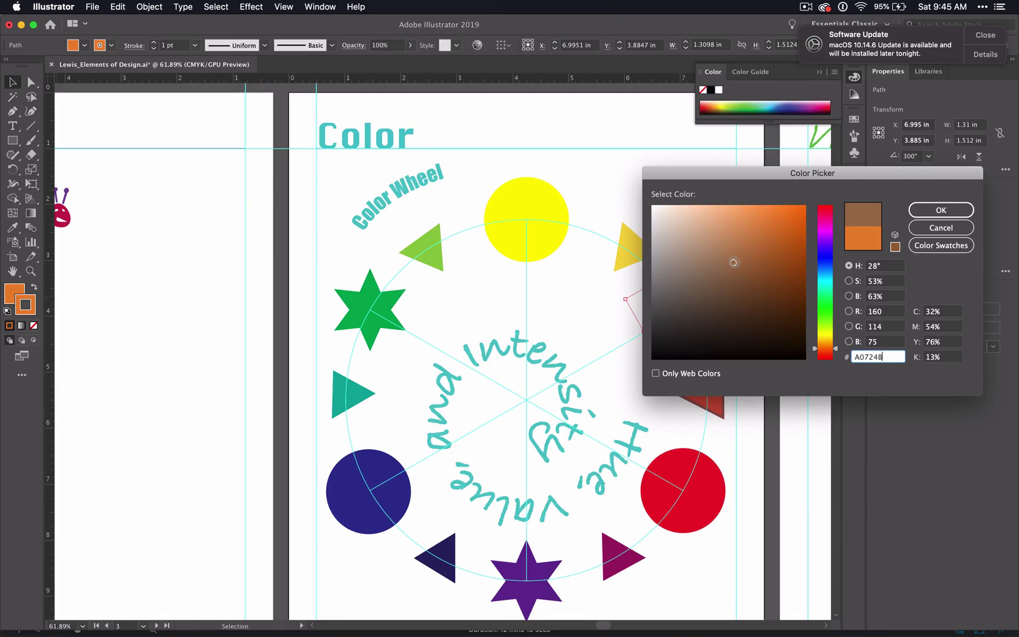
{"action": "left_click", "coordinate": [956, 207]}
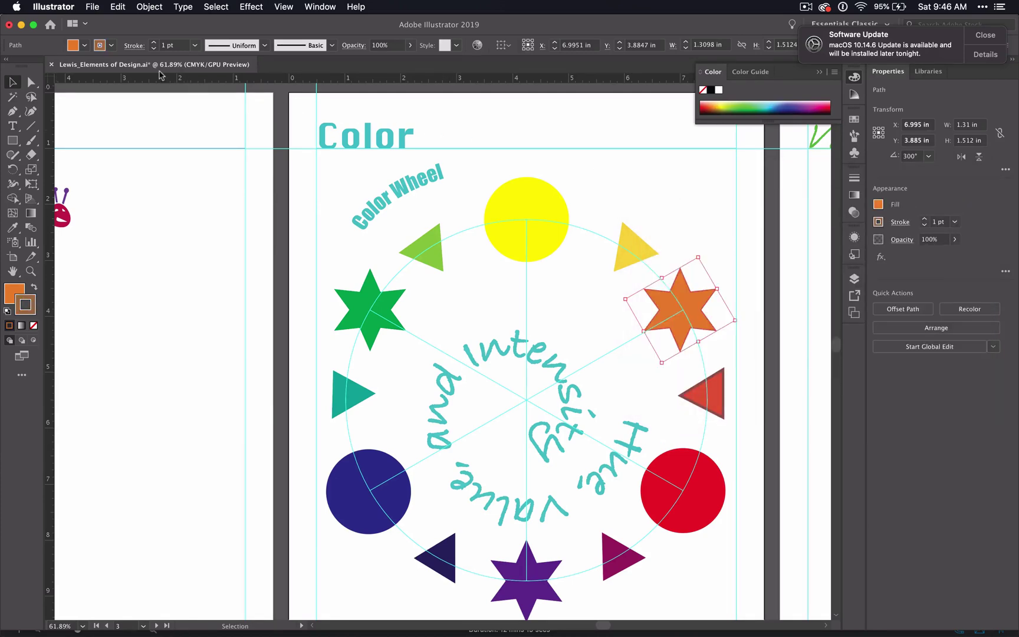
Set the orange star's stroke weight to 3 pt and deselect it.
{"action": "left_click", "coordinate": [153, 42]}
{"action": "left_click", "coordinate": [154, 42]}
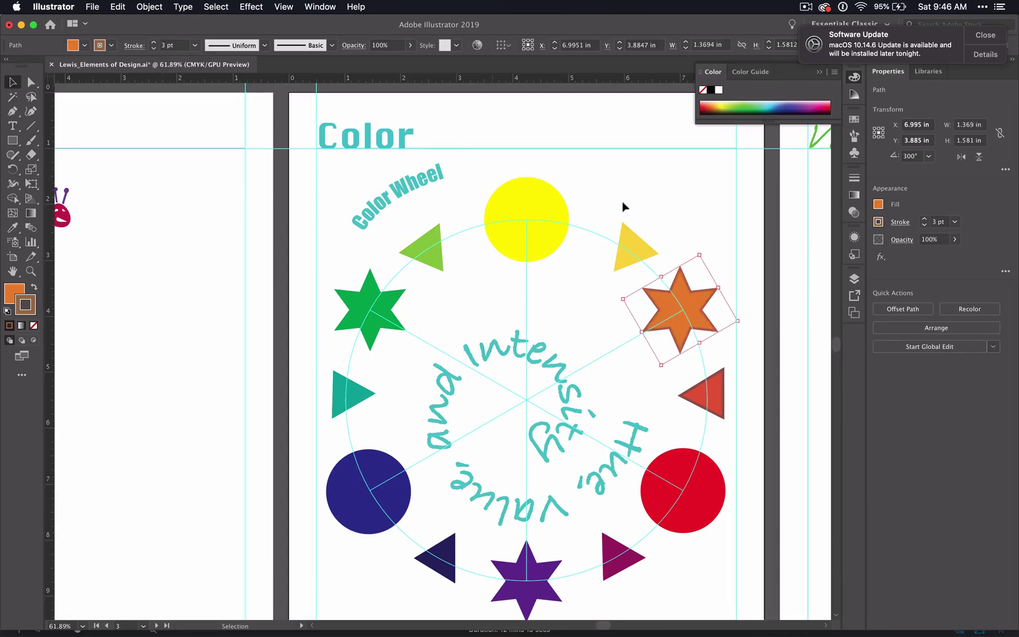
{"action": "left_click", "coordinate": [739, 255]}
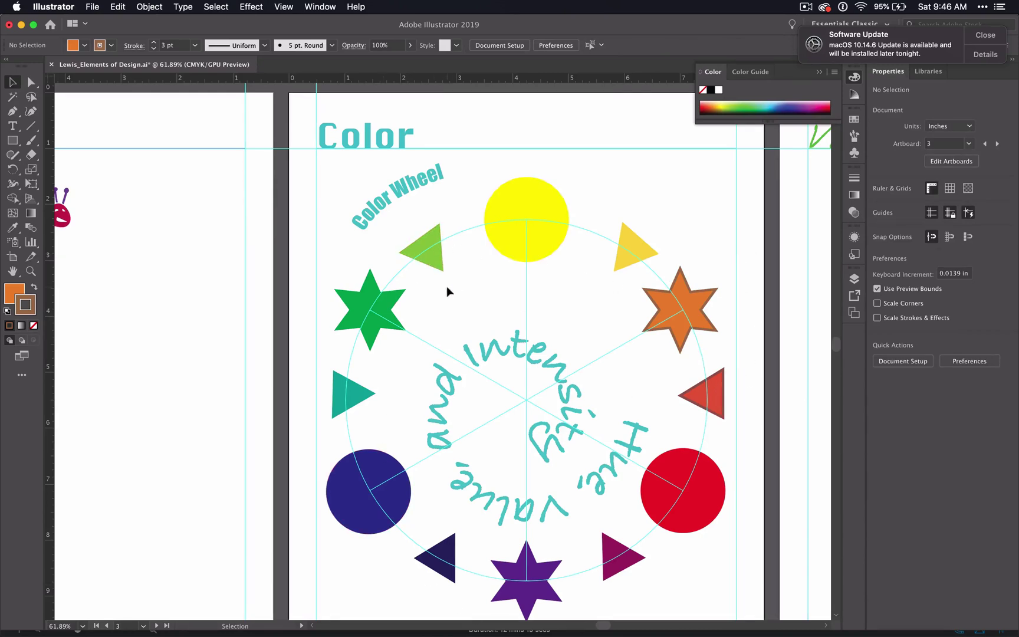
Give the yellow-orange triangle a solid stroke in a darker, duller version of its fill colour.
{"action": "left_click", "coordinate": [635, 251]}
{"action": "left_click", "coordinate": [9, 325]}
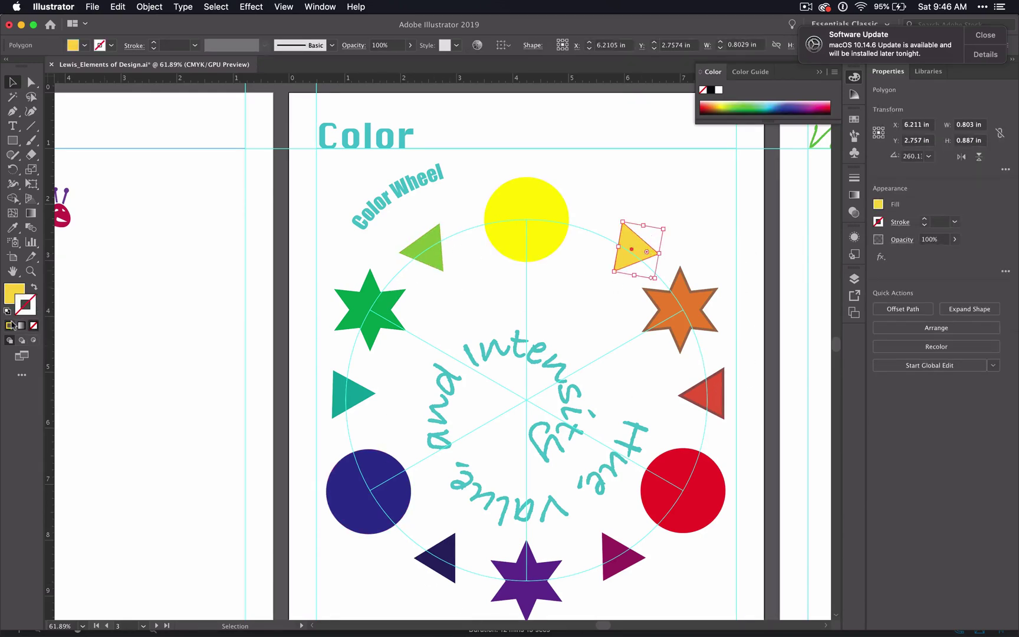
{"action": "double_click", "coordinate": [22, 313]}
{"action": "key", "text": "Return"}
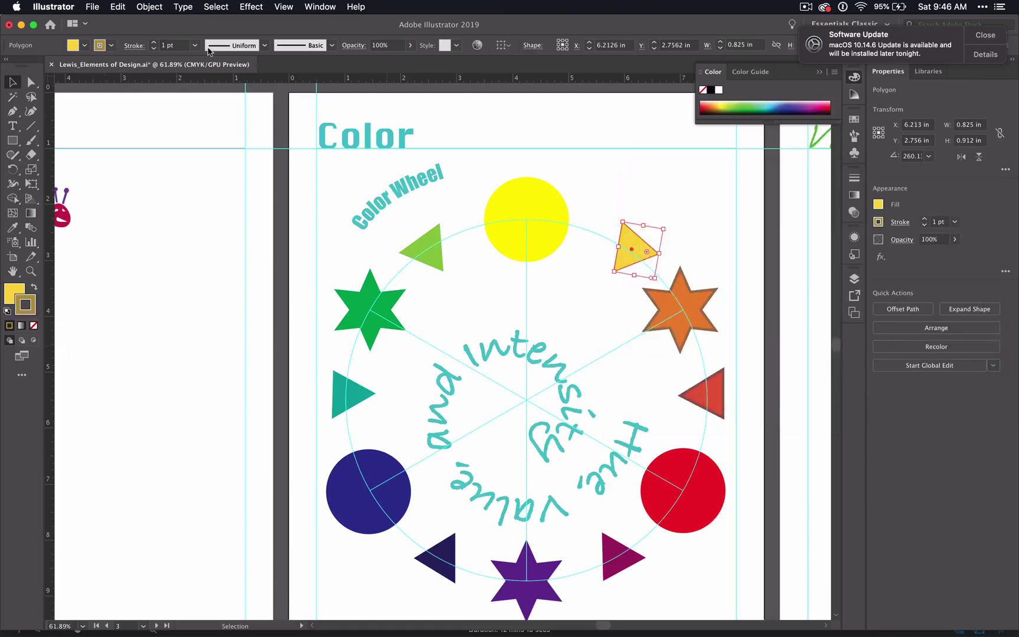
Set the yellow-orange triangle's stroke weight to 3 pt.
{"action": "left_click", "coordinate": [925, 219]}
{"action": "left_click", "coordinate": [925, 219]}
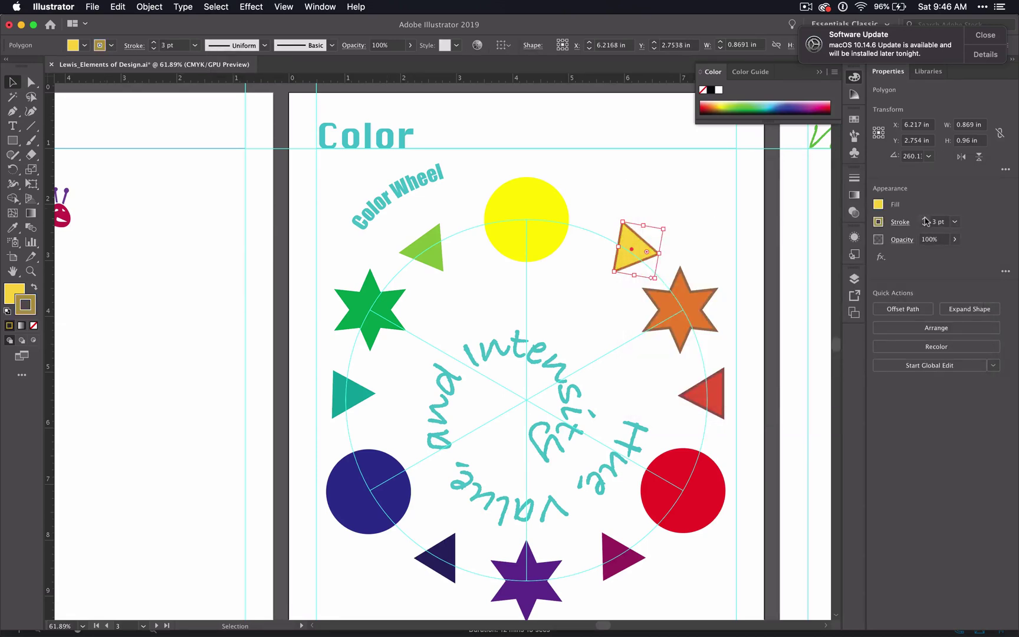
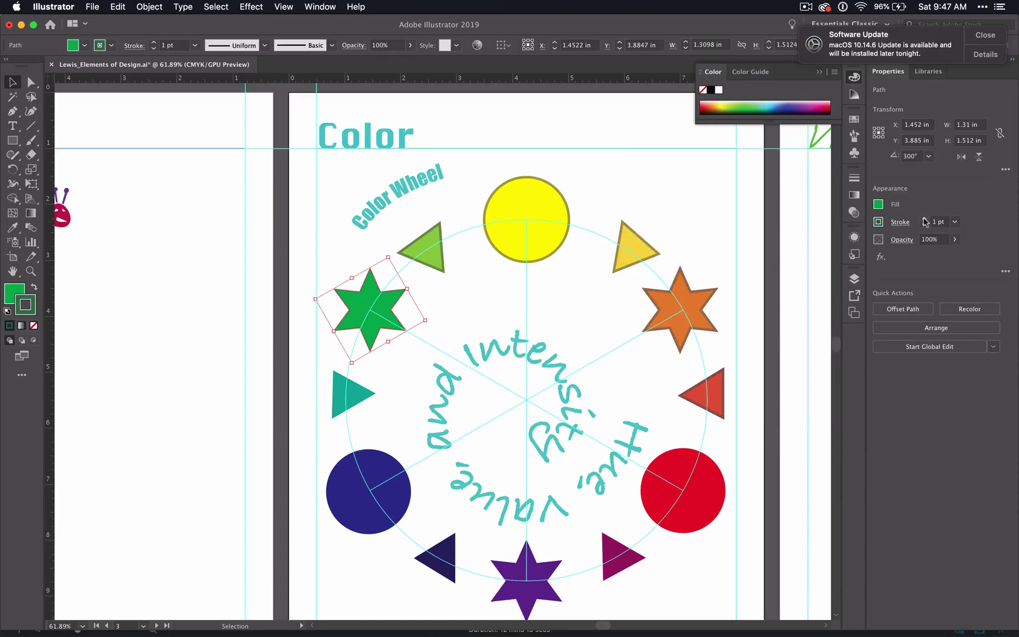
Give the teal triangle a solid stroke in the muted dark teal 285E59.
{"action": "left_click", "coordinate": [343, 409]}
{"action": "left_click", "coordinate": [25, 304]}
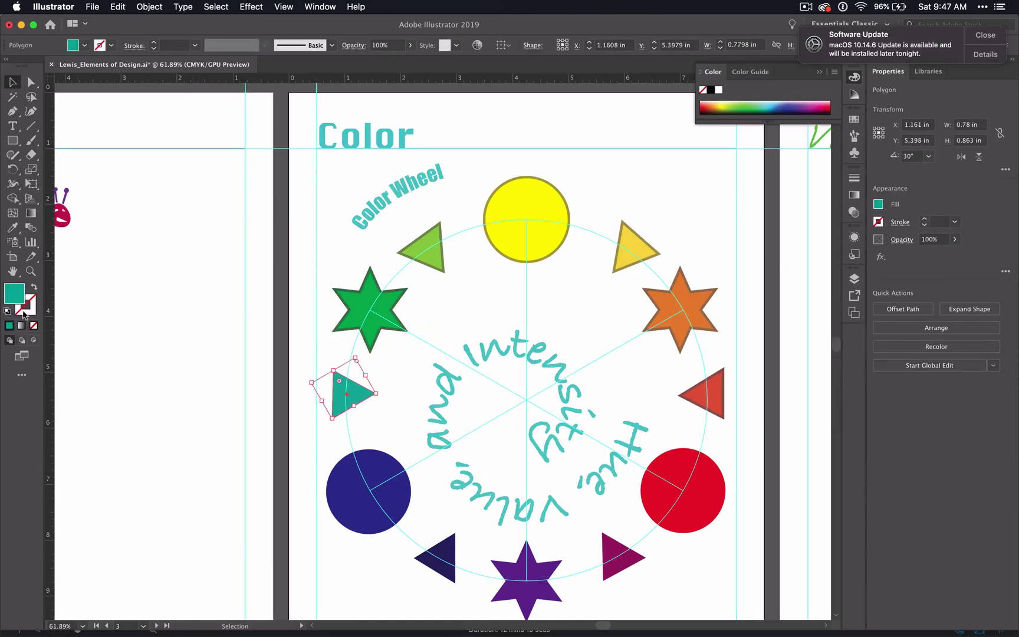
{"action": "left_click", "coordinate": [9, 325]}
{"action": "double_click", "coordinate": [24, 304]}
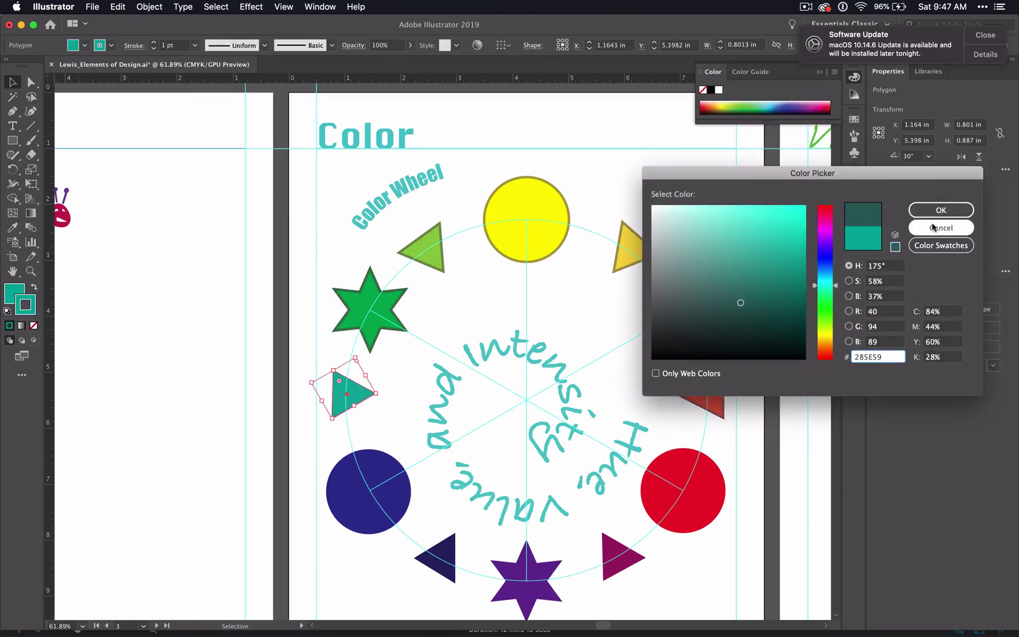
{"action": "key", "text": "Return"}
Give the blue circle a solid stroke in a darker, duller version of its fill colour.
{"action": "left_click", "coordinate": [331, 501]}
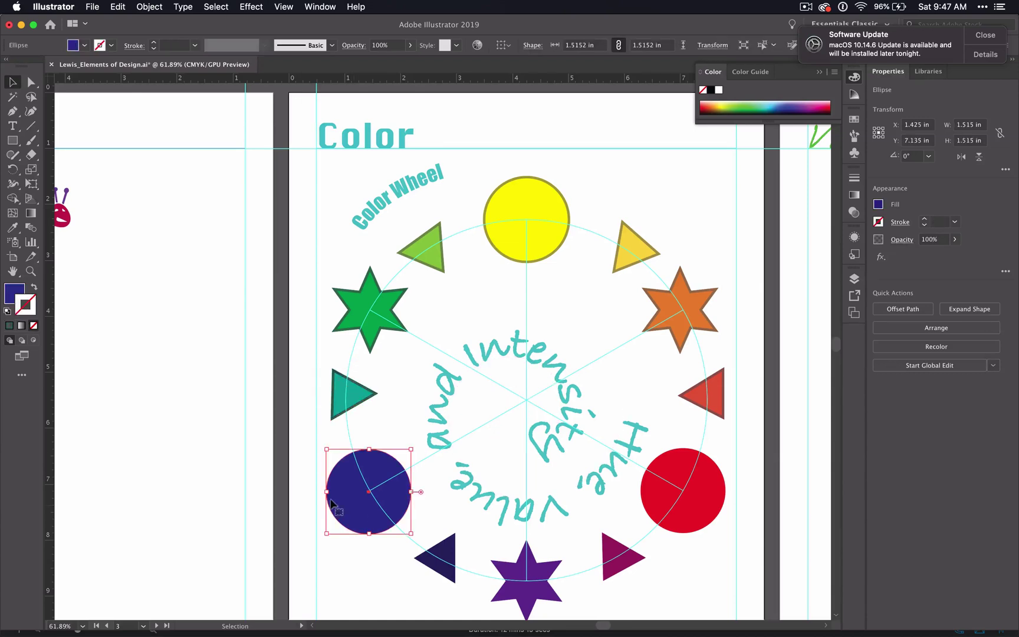
{"action": "left_click", "coordinate": [25, 305]}
{"action": "left_click", "coordinate": [9, 325]}
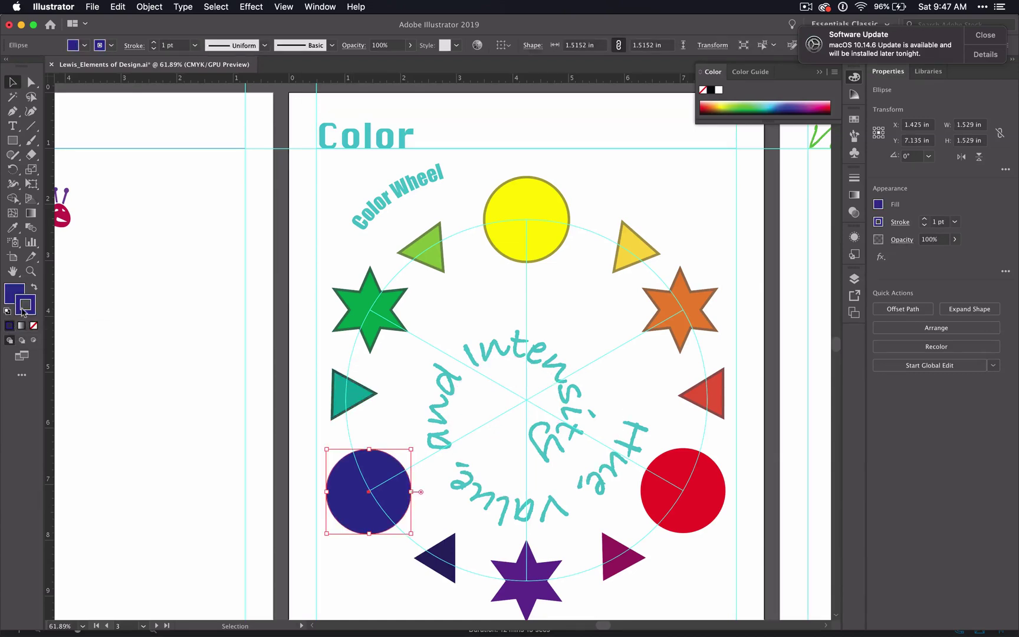
{"action": "double_click", "coordinate": [25, 304]}
{"action": "left_click", "coordinate": [934, 211]}
{"action": "left_click", "coordinate": [443, 555]}
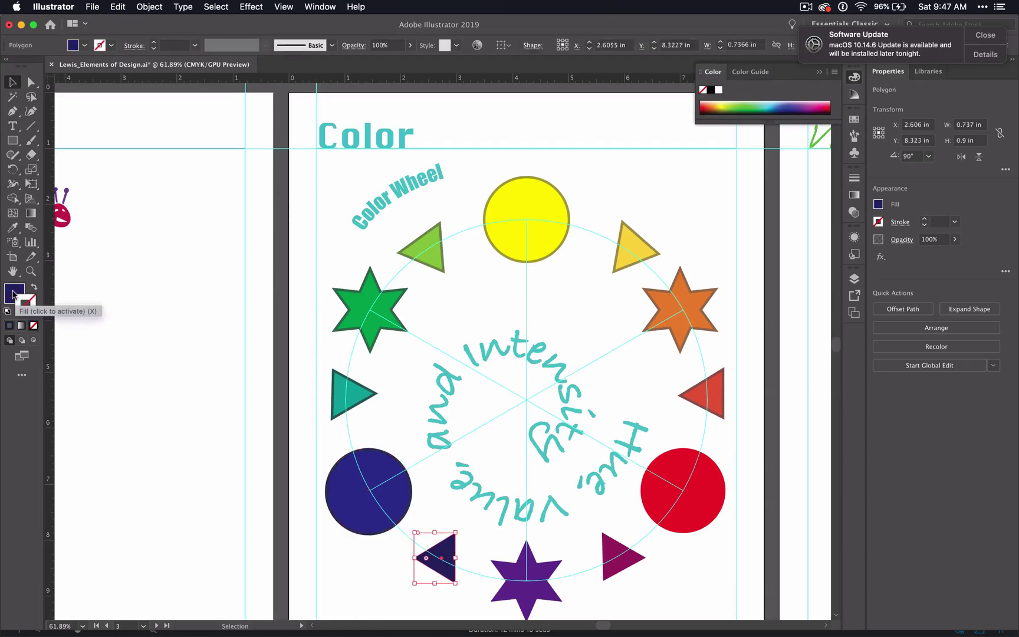
{"action": "left_click", "coordinate": [30, 309]}
{"action": "left_click", "coordinate": [8, 325]}
{"action": "double_click", "coordinate": [20, 312]}
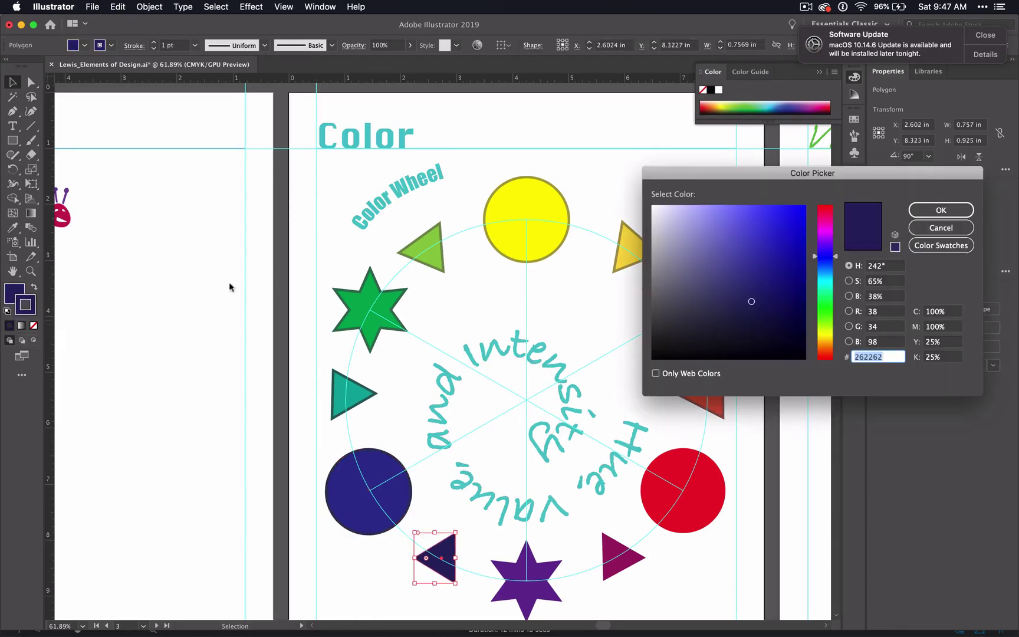
{"action": "left_click", "coordinate": [830, 251]}
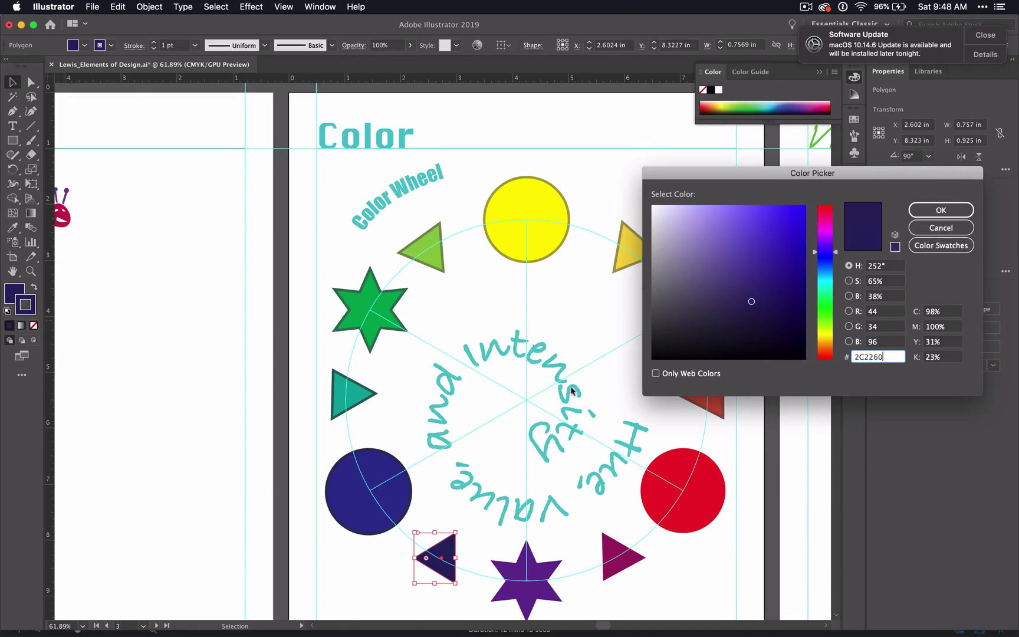
{"action": "left_click", "coordinate": [948, 229]}
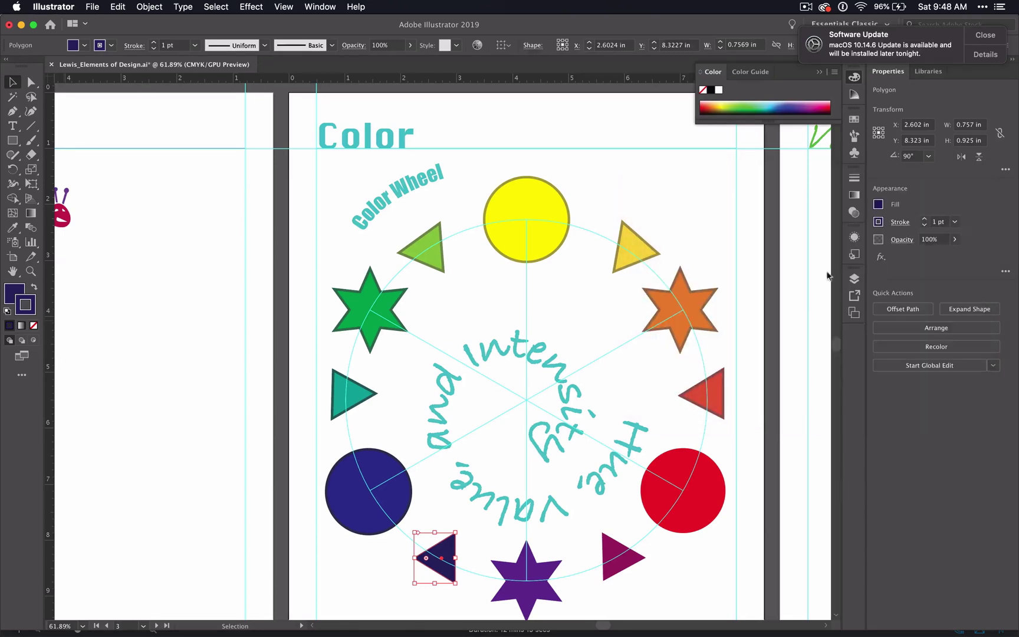
{"action": "left_click", "coordinate": [468, 563]}
{"action": "left_click", "coordinate": [432, 557]}
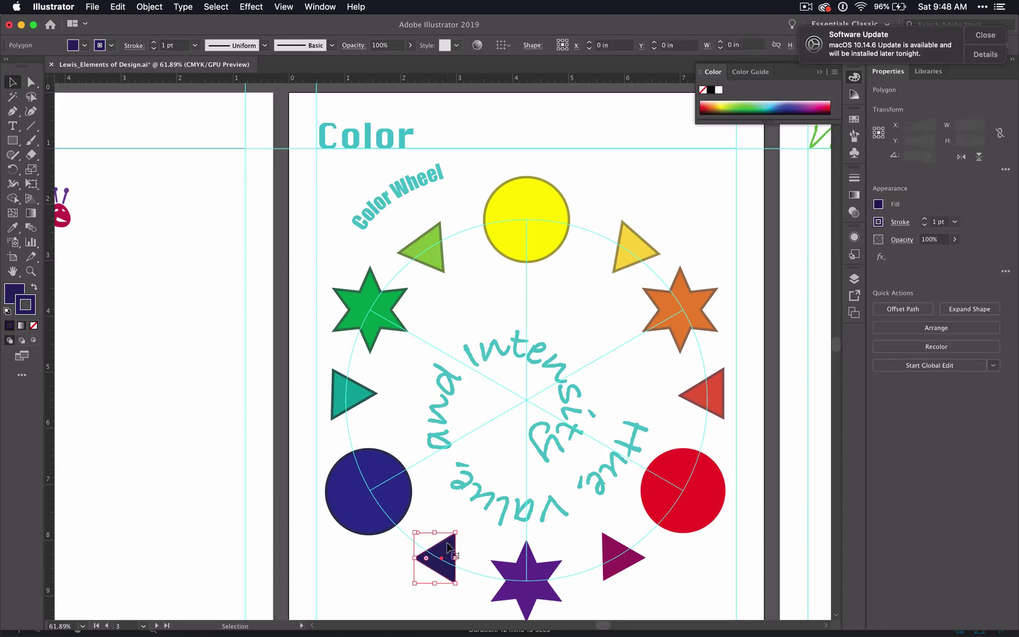
{"action": "left_click", "coordinate": [33, 325]}
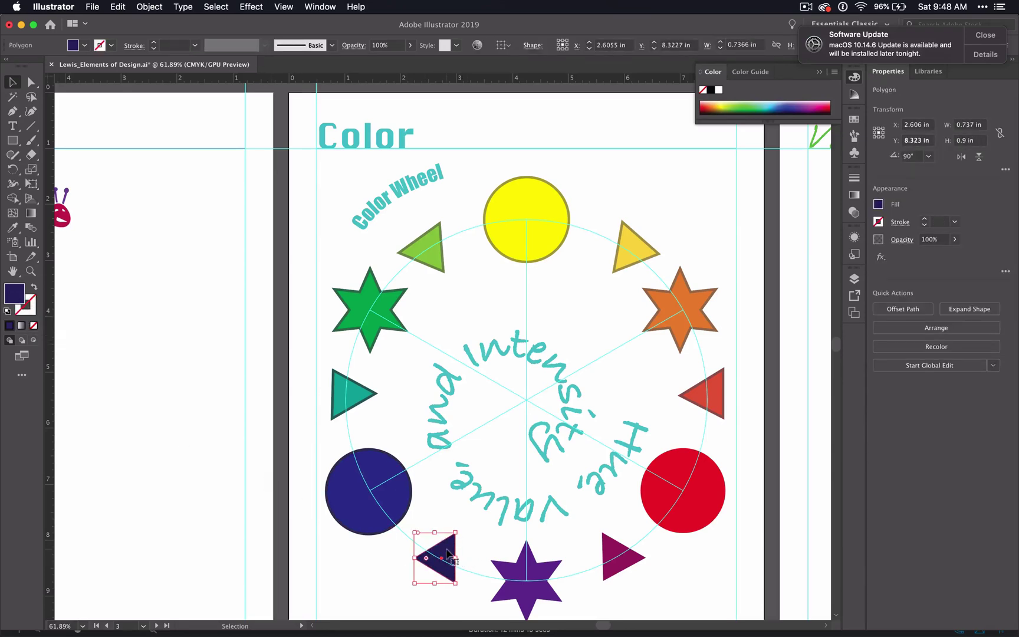
Change the blue-violet triangle's fill to the brighter blue-violet 3817DD.
{"action": "double_click", "coordinate": [23, 302]}
{"action": "left_click", "coordinate": [787, 259]}
{"action": "left_click", "coordinate": [830, 253]}
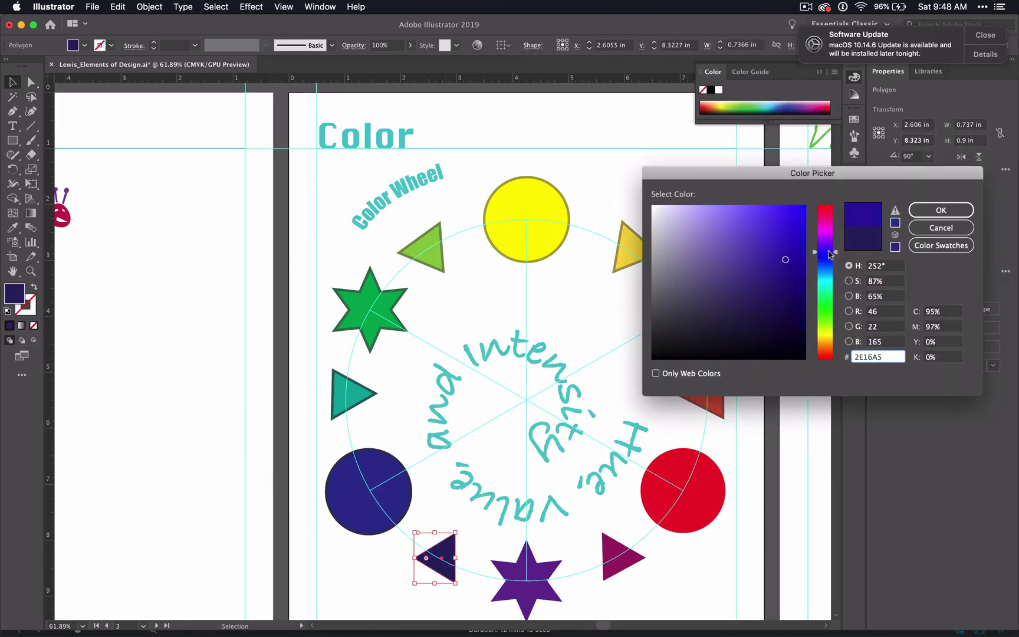
{"action": "left_click", "coordinate": [790, 225]}
{"action": "left_click", "coordinate": [828, 248]}
{"action": "left_click_drag", "start_coordinate": [828, 248], "coordinate": [830, 254]}
{"action": "left_click", "coordinate": [941, 210]}
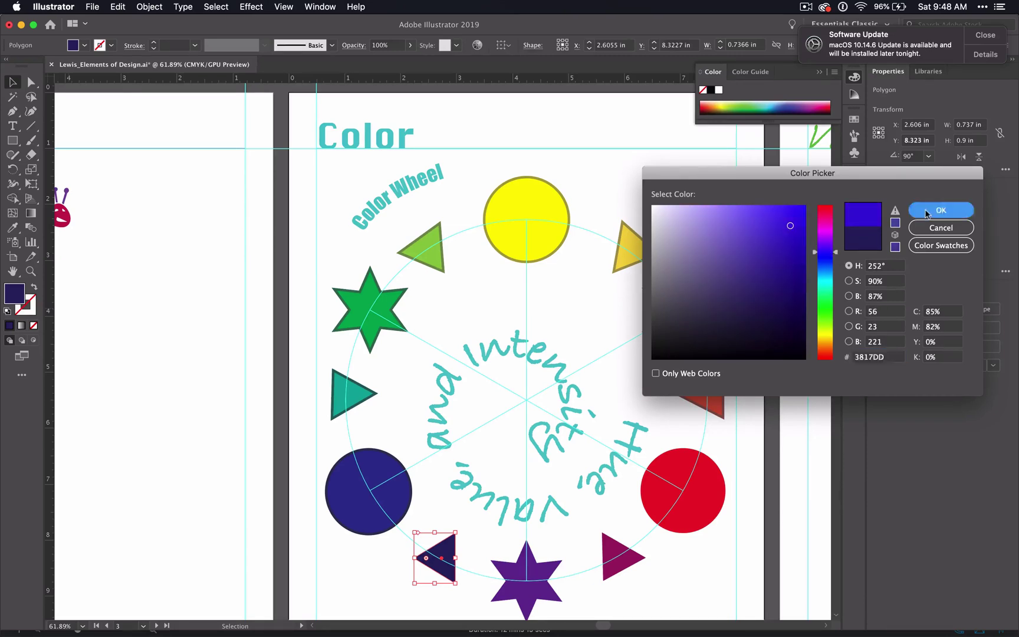
Change the blue circle's fill to a brighter, more saturated blue and deselect it.
{"action": "left_click", "coordinate": [350, 489]}
{"action": "double_click", "coordinate": [14, 293]}
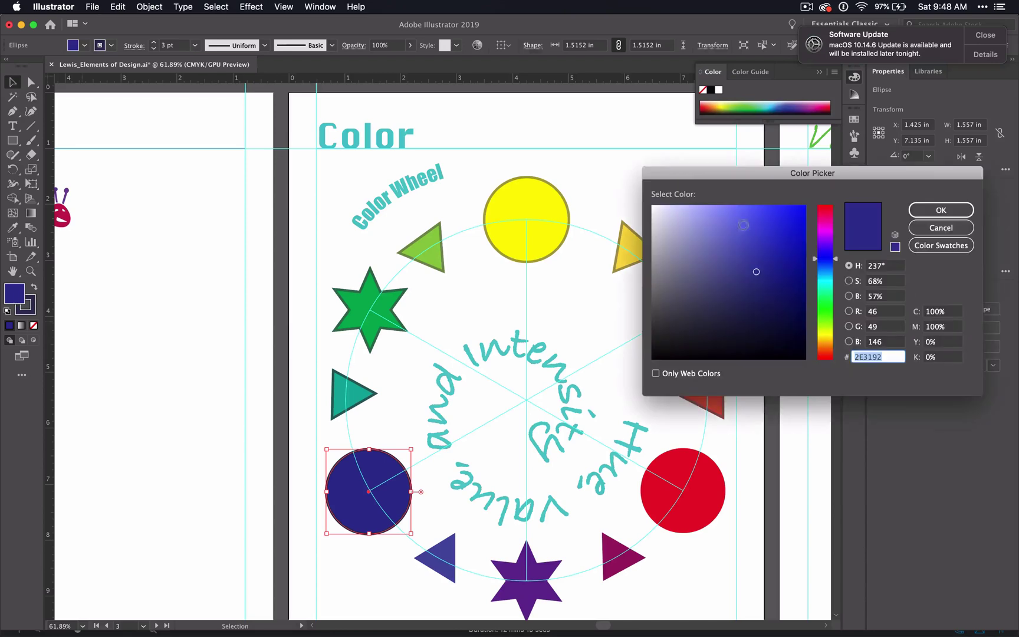
{"action": "left_click", "coordinate": [788, 218]}
{"action": "left_click", "coordinate": [810, 203]}
{"action": "left_click", "coordinate": [941, 210]}
{"action": "left_click", "coordinate": [443, 498]}
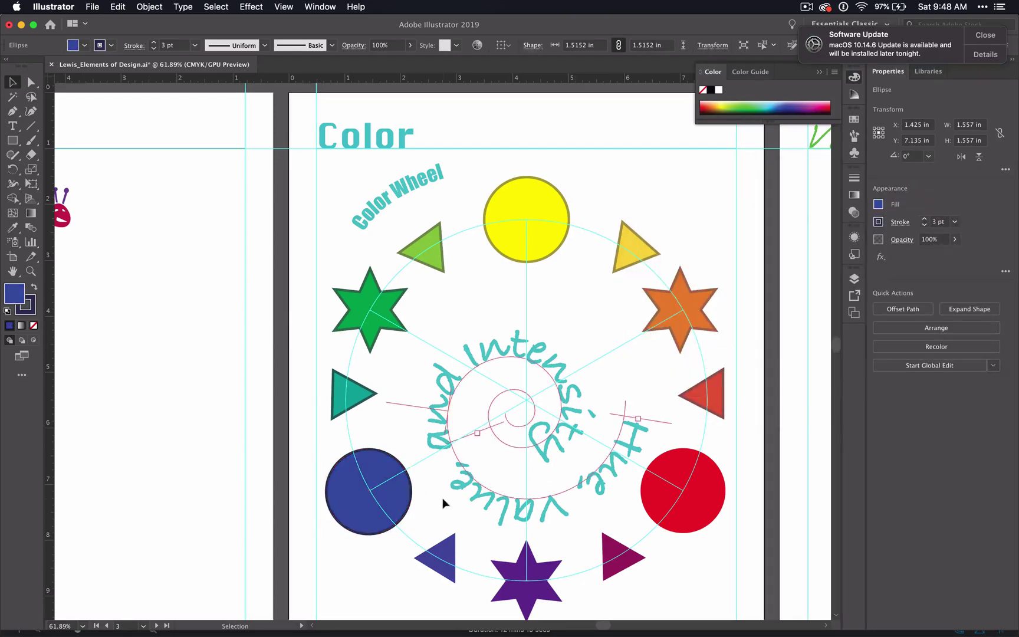
Shift the blue-violet triangle's fill towards violet with the colour 5547BF and deselect it.
{"action": "left_click", "coordinate": [440, 563]}
{"action": "double_click", "coordinate": [14, 293]}
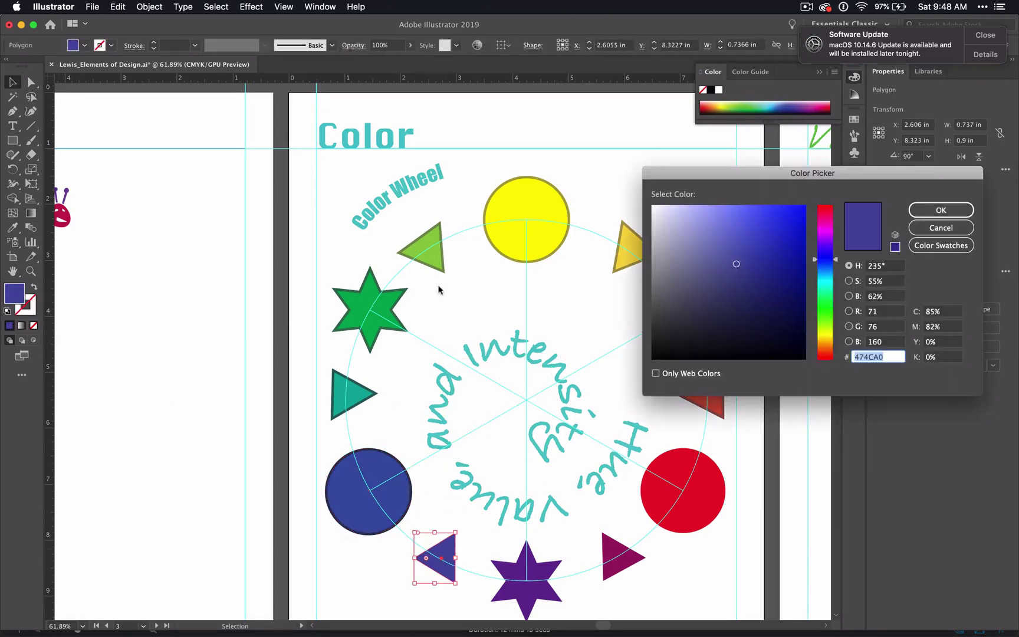
{"action": "left_click_drag", "start_coordinate": [838, 259], "coordinate": [838, 252]}
{"action": "left_click", "coordinate": [749, 243]}
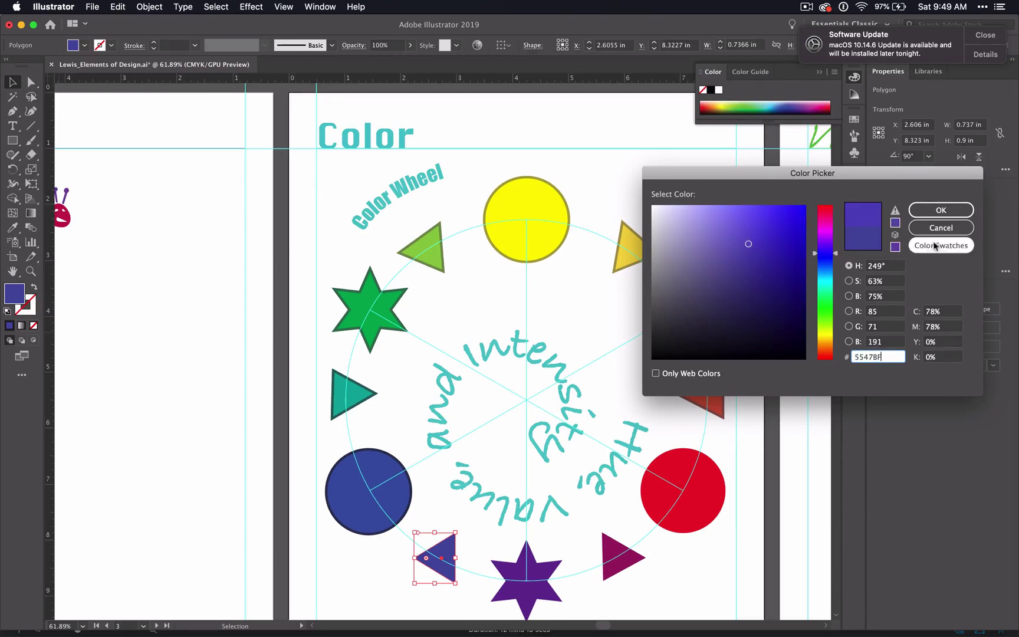
{"action": "key", "text": "Return"}
{"action": "left_click", "coordinate": [489, 434]}
Undo the fill changes on the blue circle and the blue-violet triangle, and clear the selection.
{"action": "key", "text": "a"}
{"action": "left_click_drag", "start_coordinate": [693, 358], "coordinate": [329, 551]}
{"action": "key", "text": "v"}
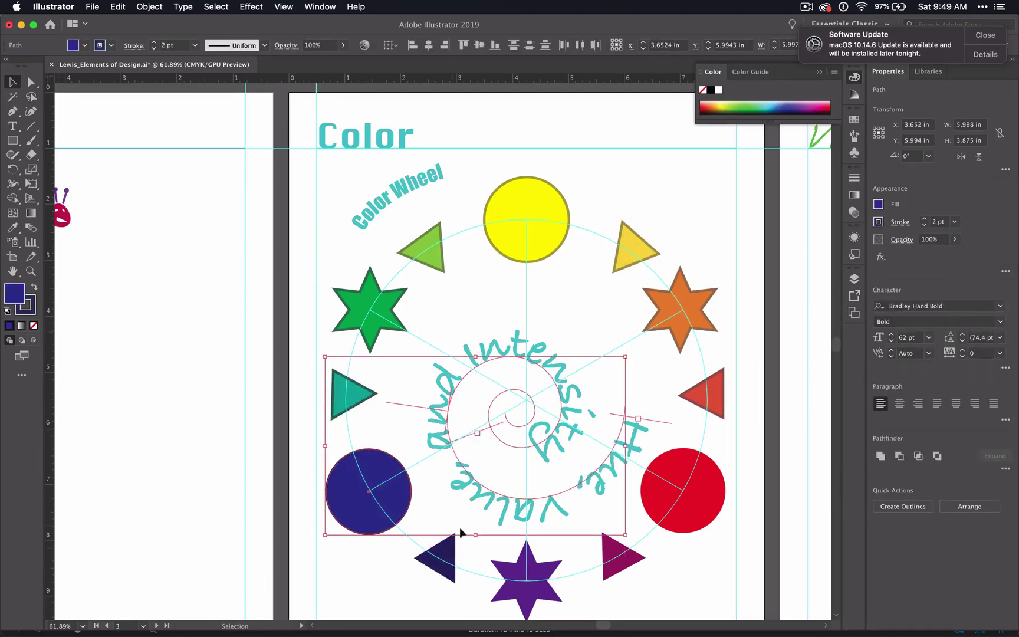
{"action": "left_click", "coordinate": [501, 545]}
Give the blue-violet triangle a solid stroke in the near-black blue 1C1C26 and increase the stroke weight.
{"action": "left_click", "coordinate": [452, 551]}
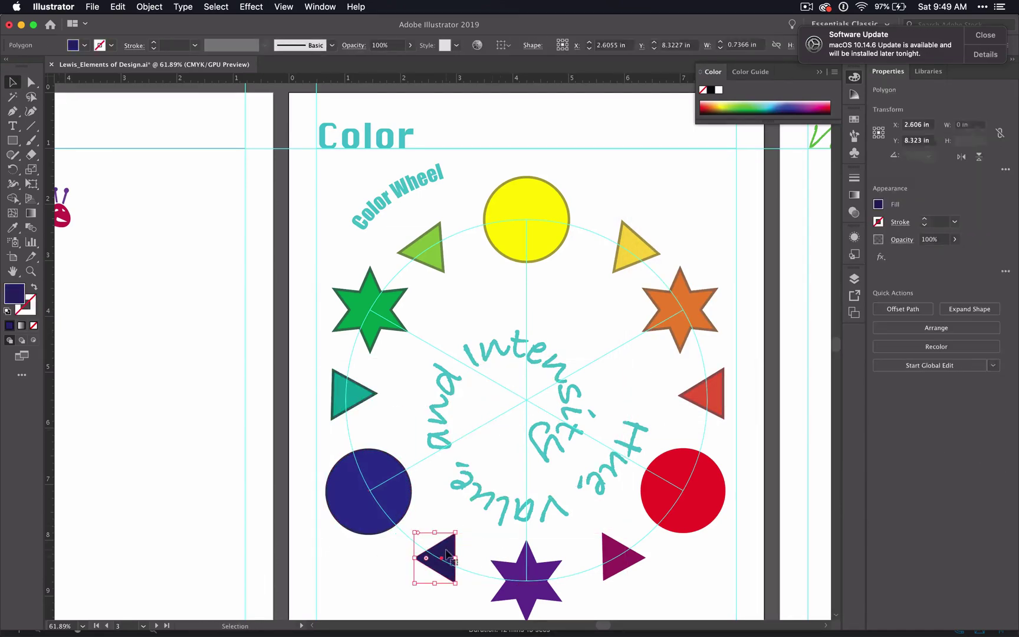
{"action": "double_click", "coordinate": [26, 306]}
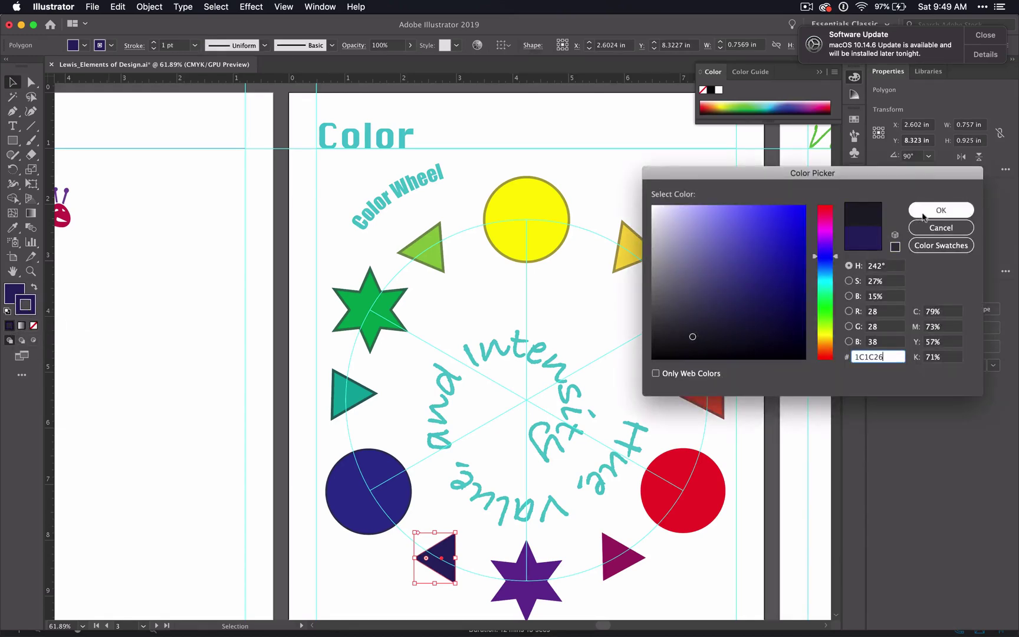
{"action": "left_click", "coordinate": [942, 210]}
{"action": "left_click", "coordinate": [925, 225]}
Give the purple star a solid 3 pt stroke in the muted dark violet 3D2C4C.
{"action": "left_click", "coordinate": [524, 594]}
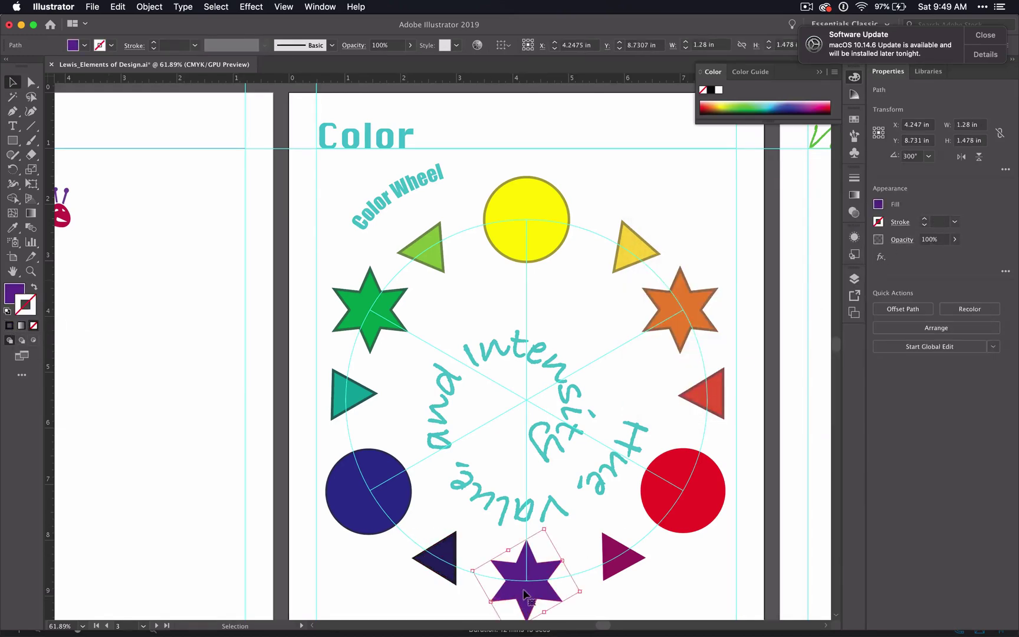
{"action": "scroll", "coordinate": [460, 575], "scroll_direction": "up", "scroll_amount": 3}
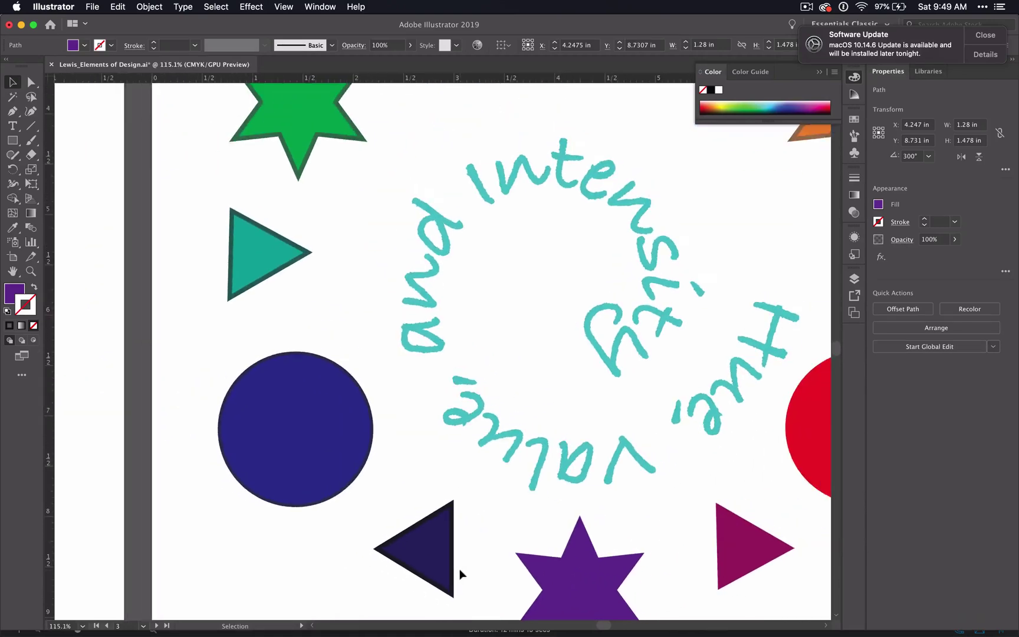
{"action": "scroll", "coordinate": [459, 580], "scroll_direction": "down", "scroll_amount": 3}
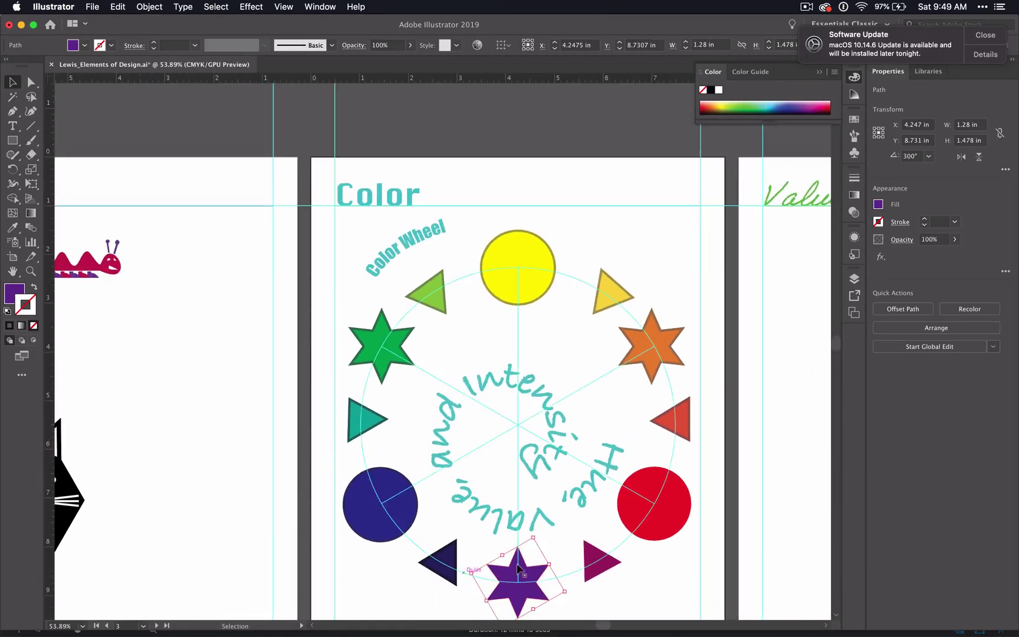
{"action": "key", "text": "x"}
{"action": "key", "text": "x"}
{"action": "left_click", "coordinate": [9, 325]}
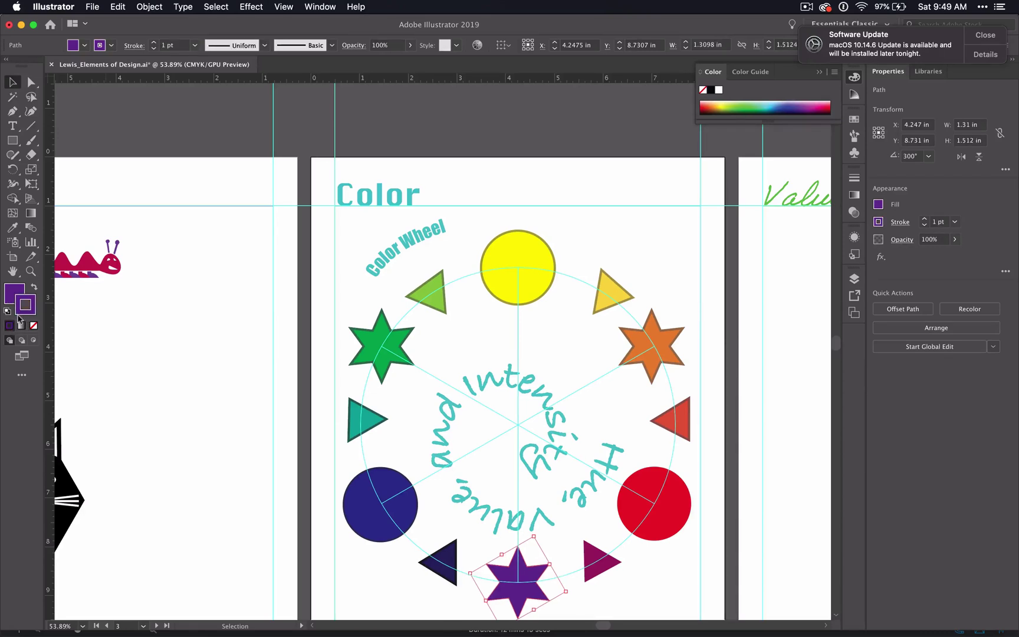
{"action": "double_click", "coordinate": [22, 312]}
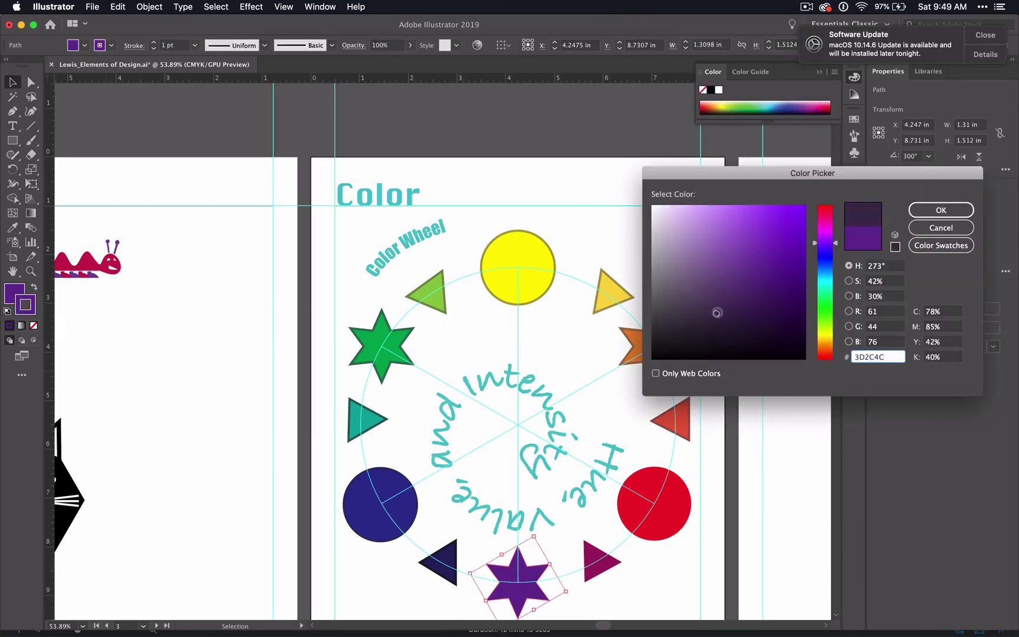
{"action": "left_click", "coordinate": [933, 212]}
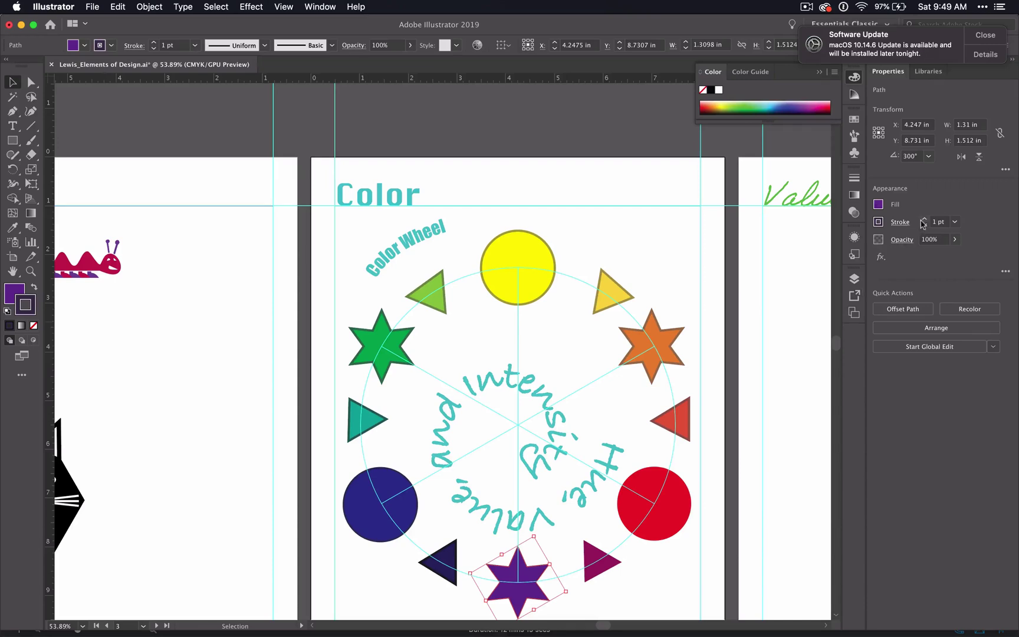
{"action": "left_click", "coordinate": [923, 219]}
{"action": "left_click", "coordinate": [924, 219]}
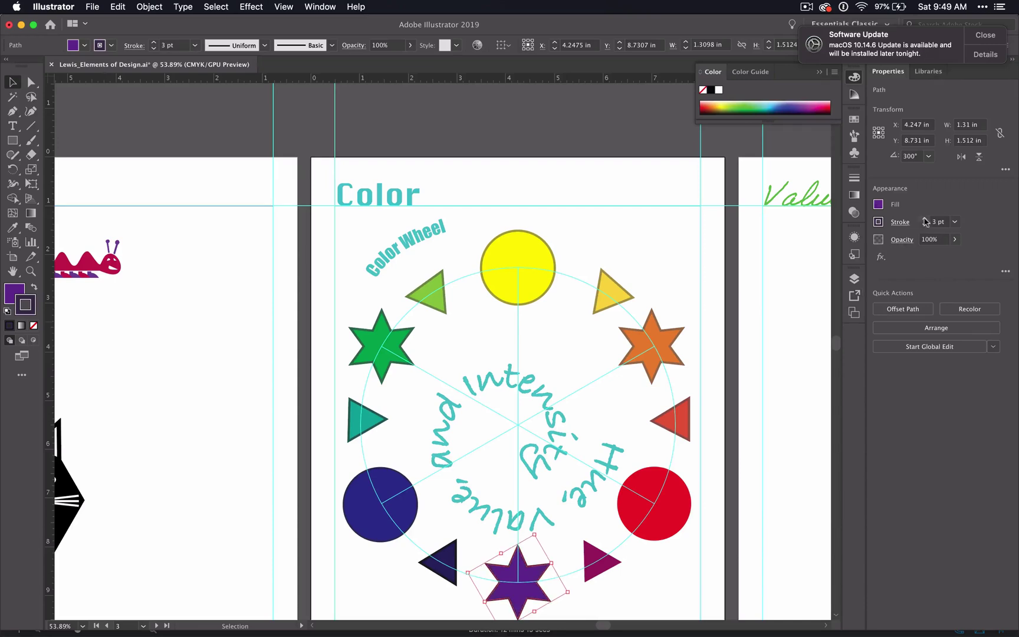
Give the red-violet triangle a solid 3 pt stroke in the muted dark magenta 5B2E48.
{"action": "left_click", "coordinate": [599, 560]}
{"action": "left_click", "coordinate": [22, 303]}
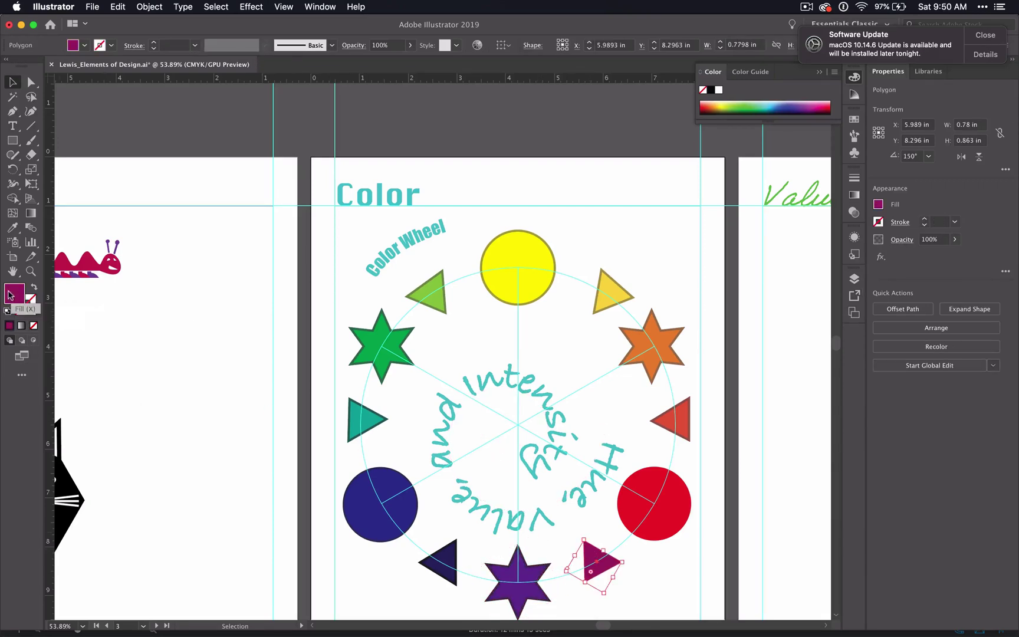
{"action": "left_click", "coordinate": [11, 325]}
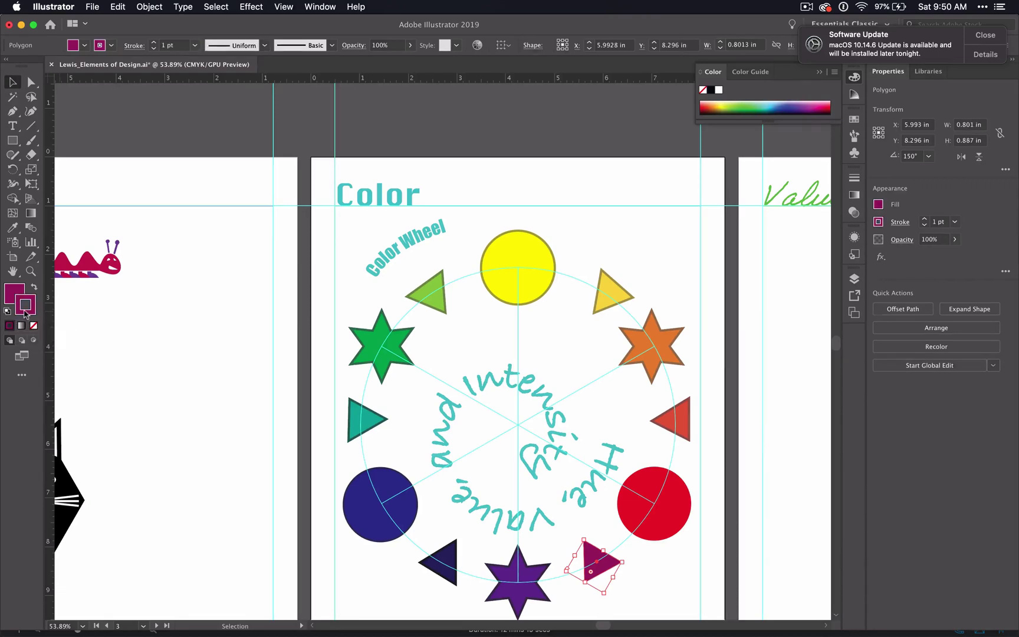
{"action": "double_click", "coordinate": [25, 311]}
{"action": "left_click", "coordinate": [729, 304]}
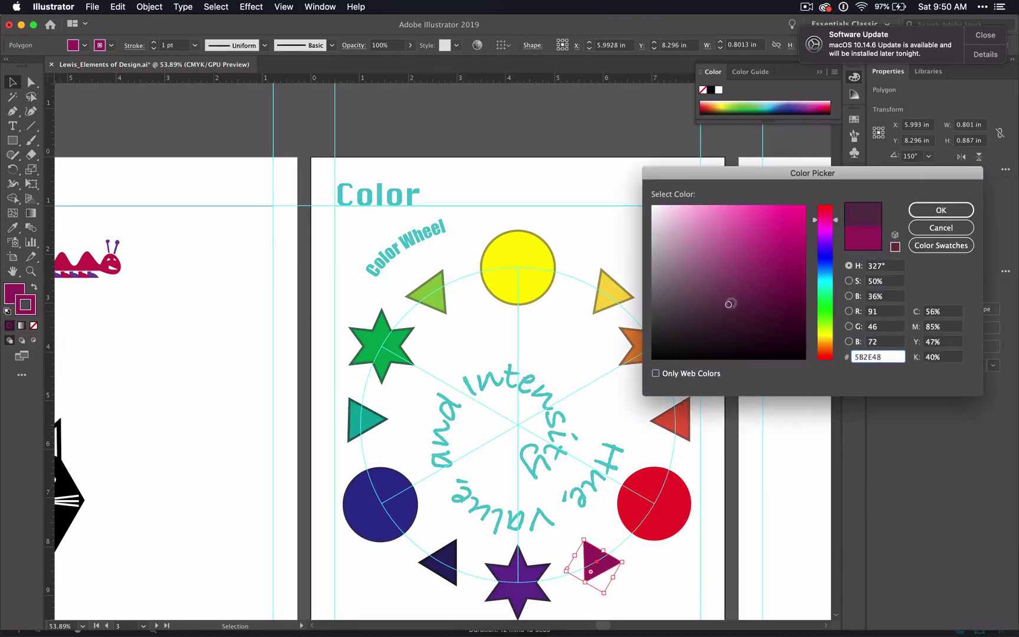
{"action": "left_click", "coordinate": [966, 208]}
{"action": "left_click", "coordinate": [924, 220]}
{"action": "left_click", "coordinate": [923, 219]}
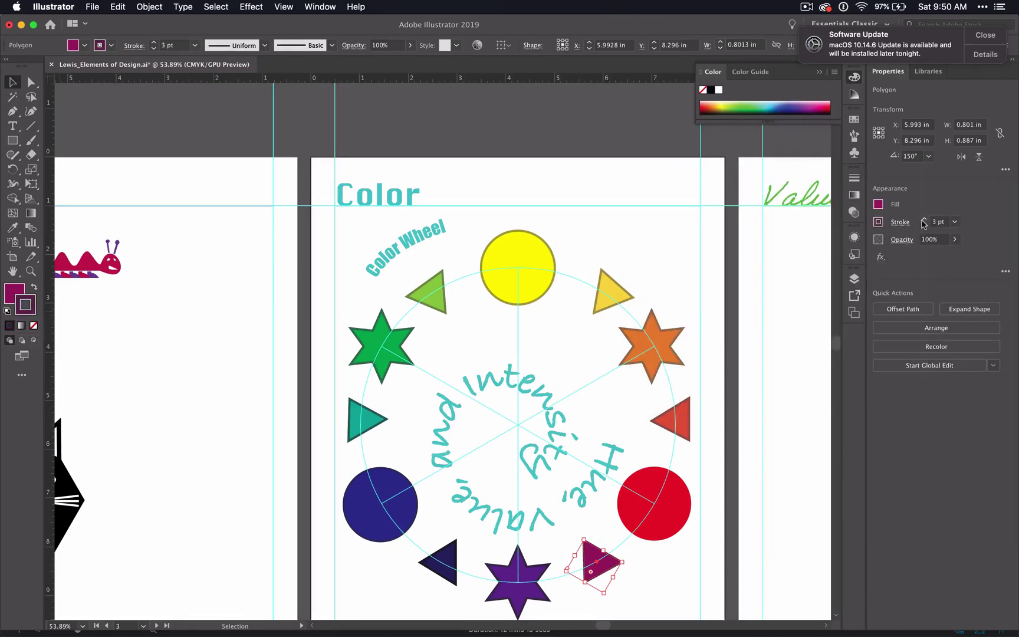
Give the red circle a solid 3 pt stroke in a darker, duller version of its red fill.
{"action": "left_click", "coordinate": [661, 492]}
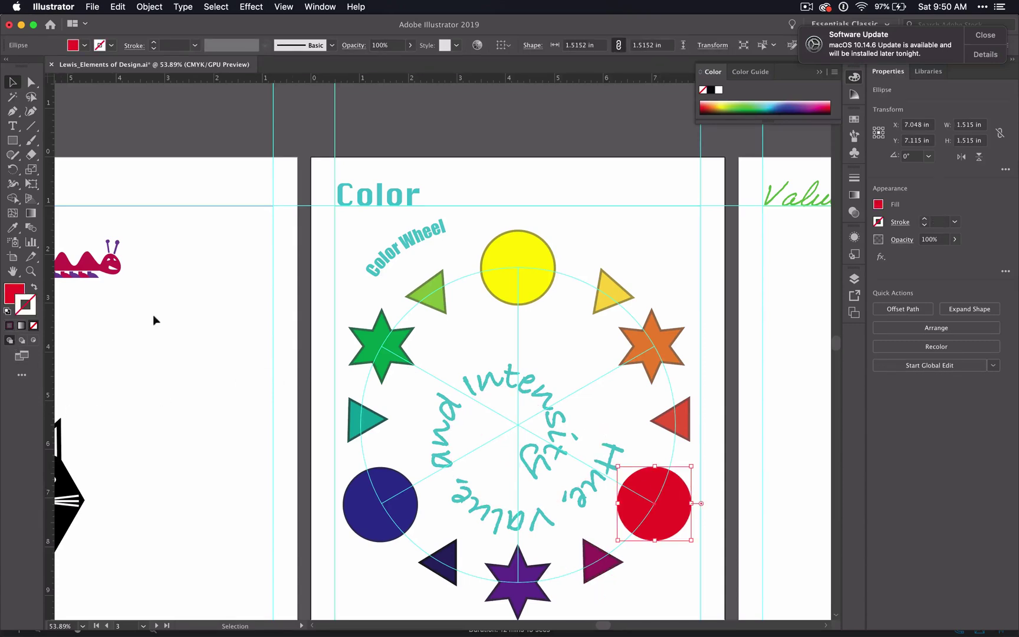
{"action": "left_click", "coordinate": [11, 300]}
{"action": "left_click", "coordinate": [19, 311]}
{"action": "left_click", "coordinate": [9, 325]}
{"action": "double_click", "coordinate": [20, 312]}
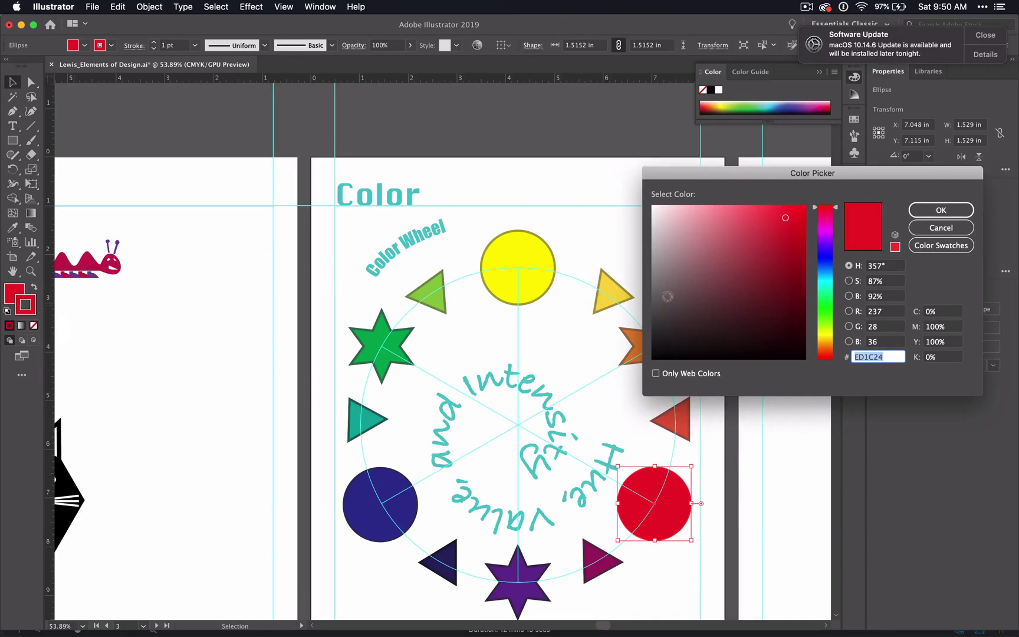
{"action": "left_click", "coordinate": [941, 210]}
{"action": "left_click", "coordinate": [926, 219]}
{"action": "left_click", "coordinate": [925, 219]}
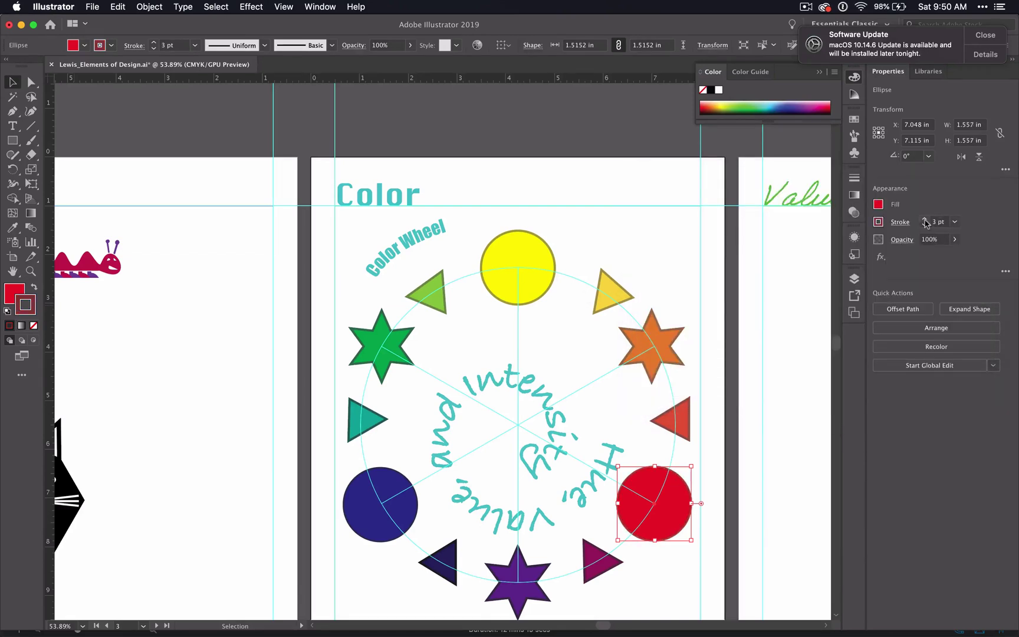
{"action": "scroll", "coordinate": [574, 349], "scroll_direction": "down", "scroll_amount": 3}
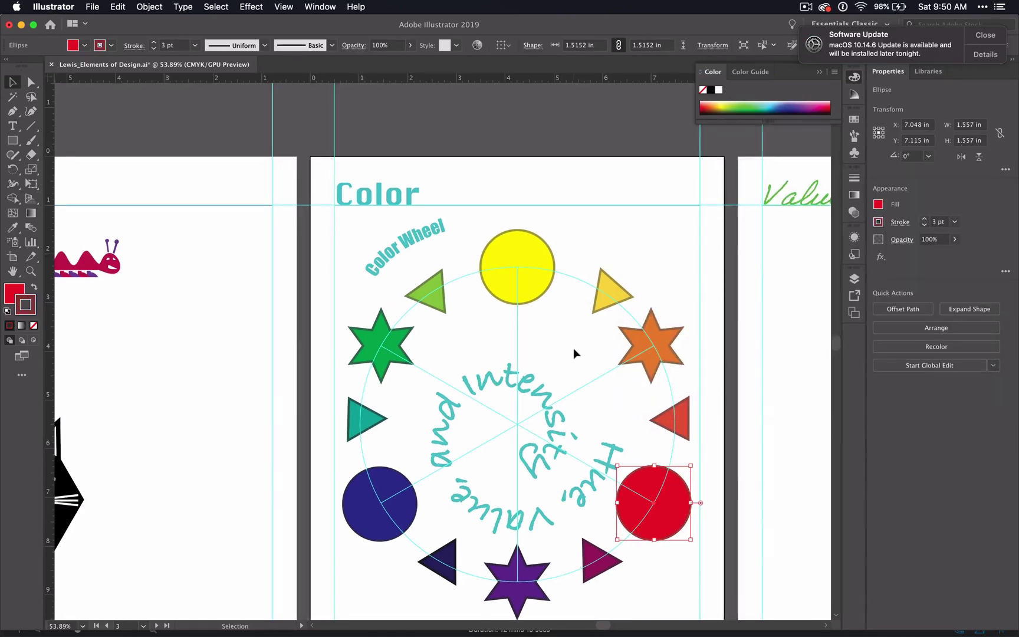